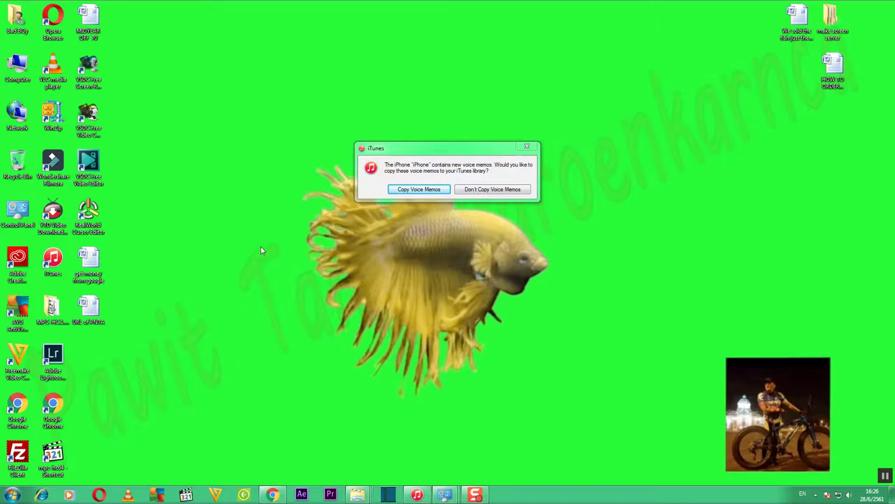
# Dismiss the iTunes voice memo prompt and close both YouTube notifications on the desktop.
pyautogui.click(528, 147)
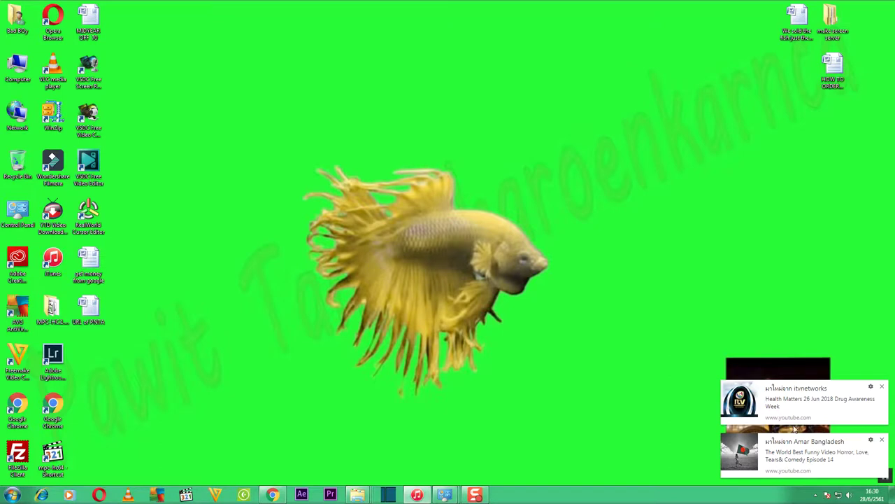
pyautogui.click(882, 387)
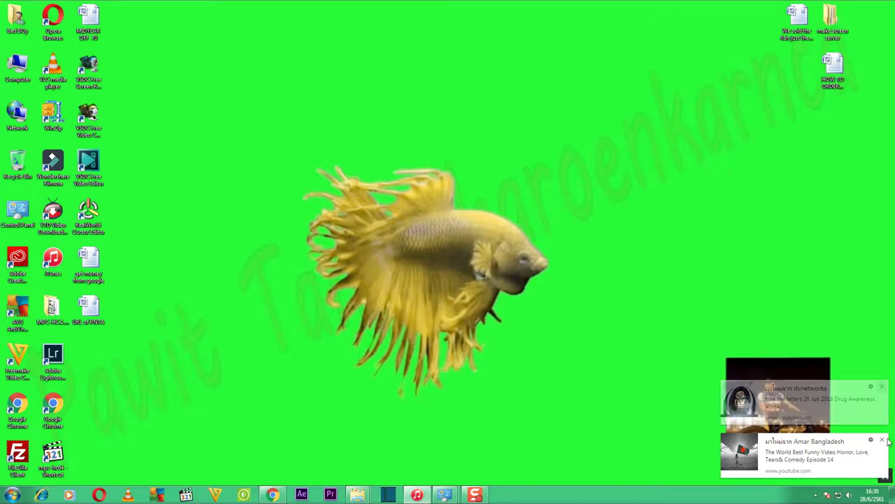
pyautogui.click(882, 440)
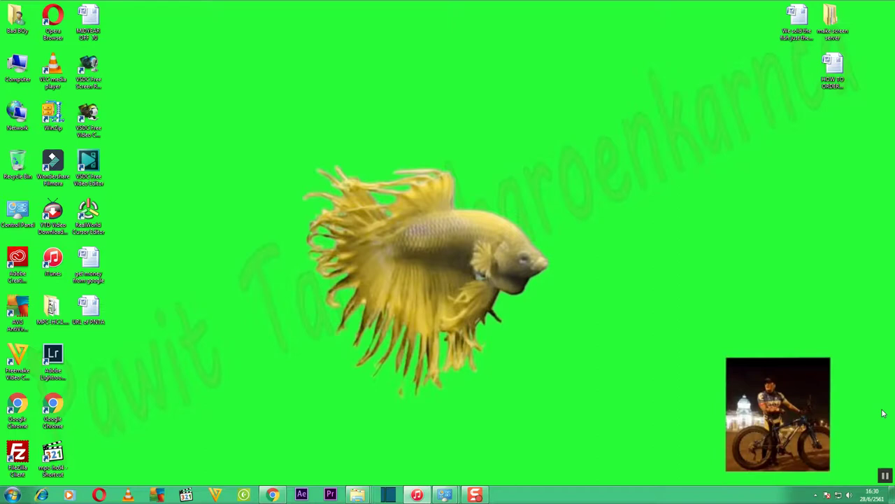
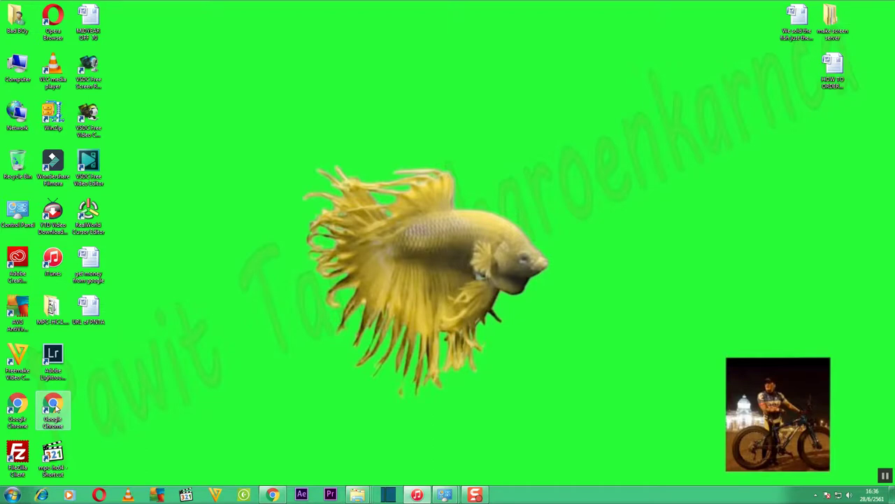
pyautogui.doubleClick(56, 406)
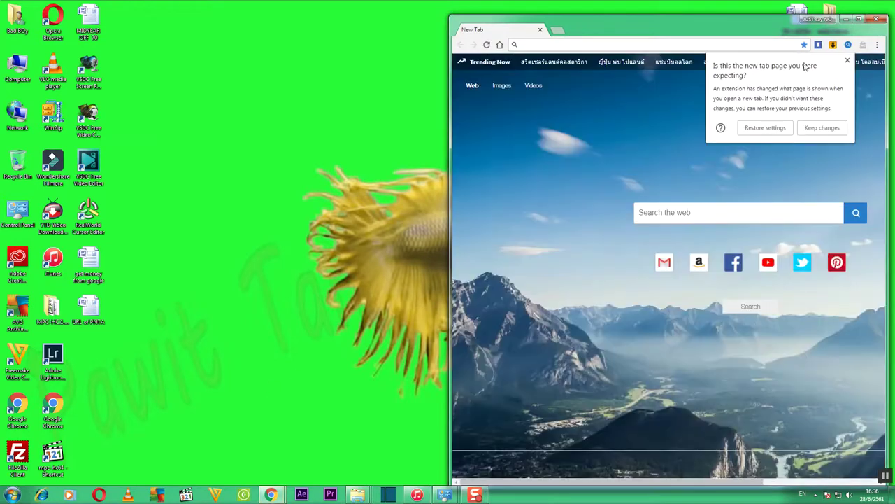
pyautogui.click(859, 19)
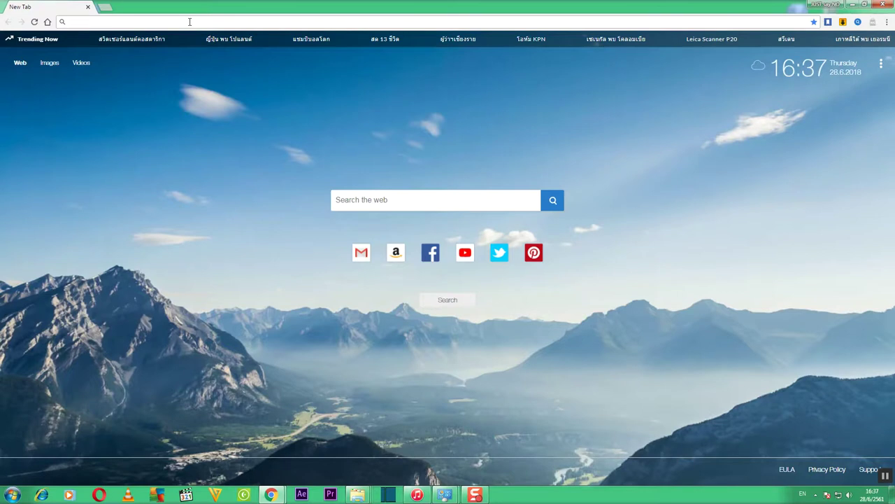
pyautogui.write('www.googl')
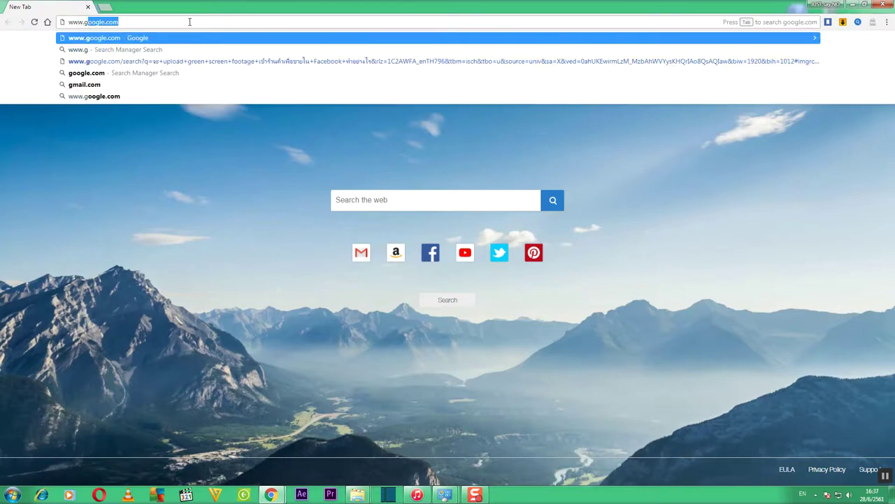
pyautogui.write('e.com')
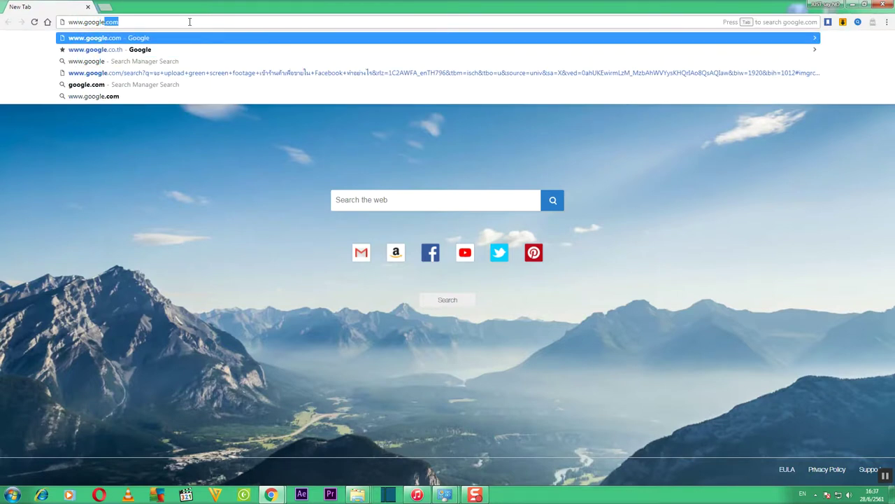
pyautogui.press('Return')
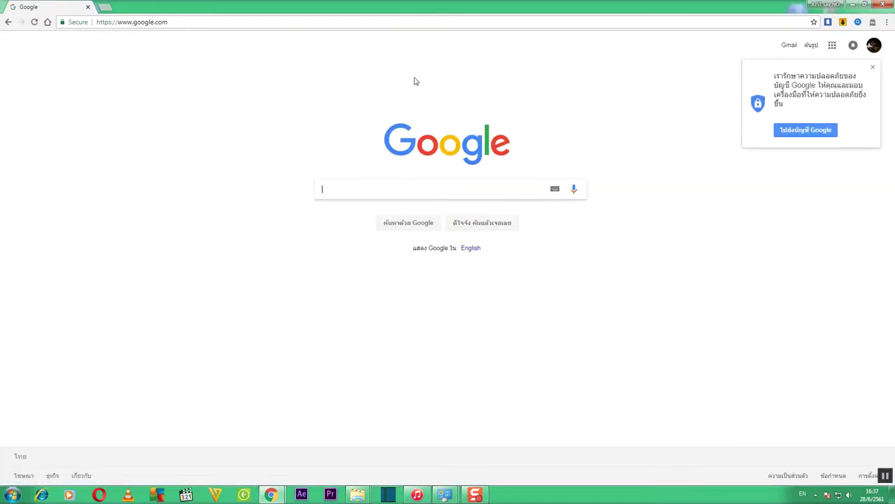
pyautogui.click(873, 68)
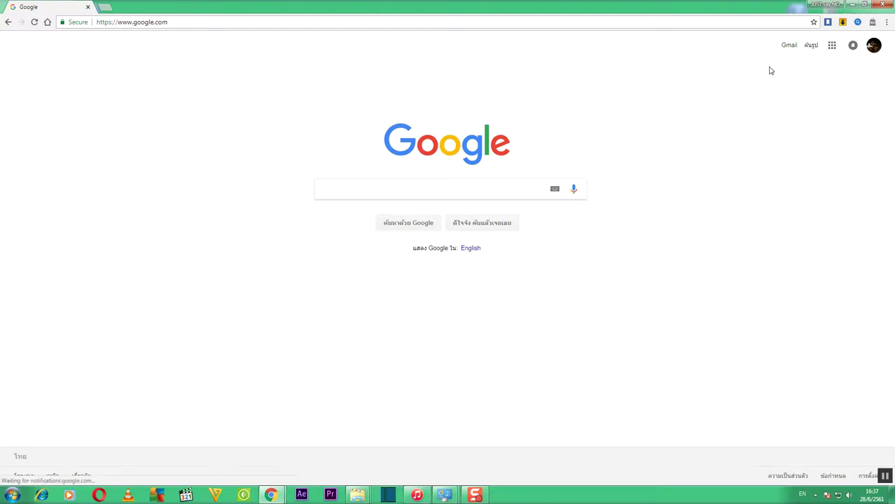
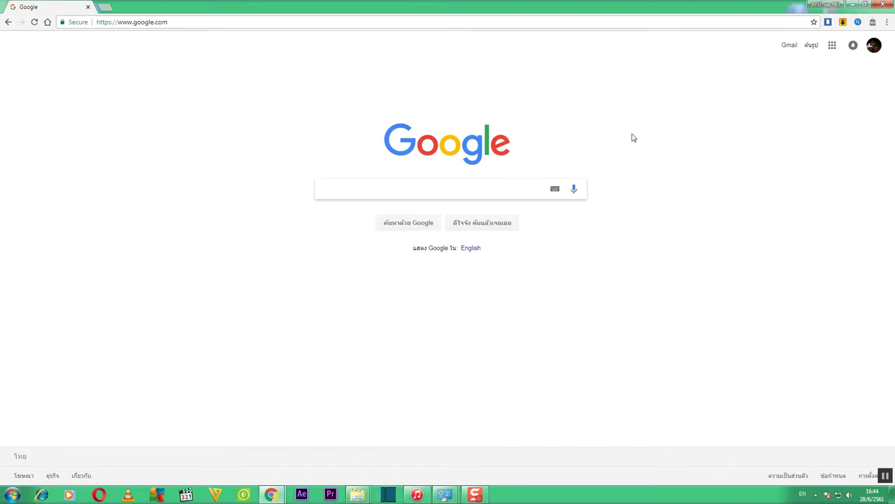
# Search Google for "vsdc free download 64 bits".
pyautogui.write('vsdc f')
pyautogui.write('ree download')
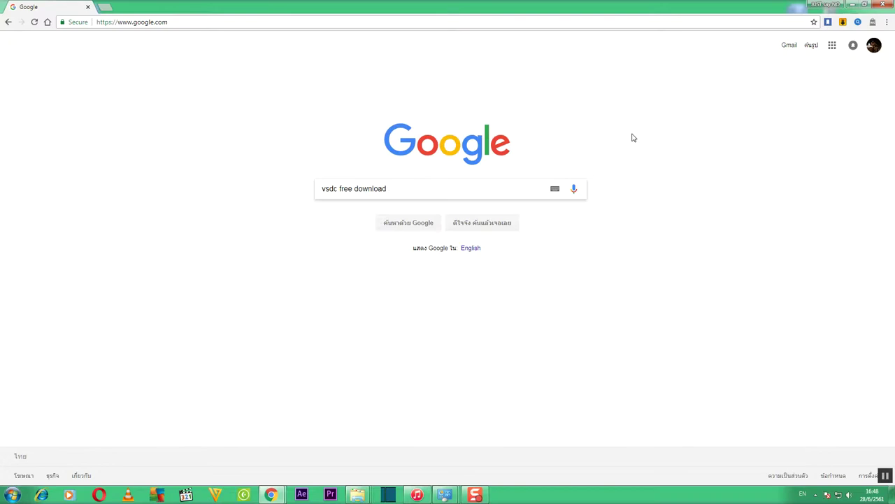
pyautogui.write('64 bite')
pyautogui.press('BackSpace')
pyautogui.write('s')
pyautogui.press('Return')
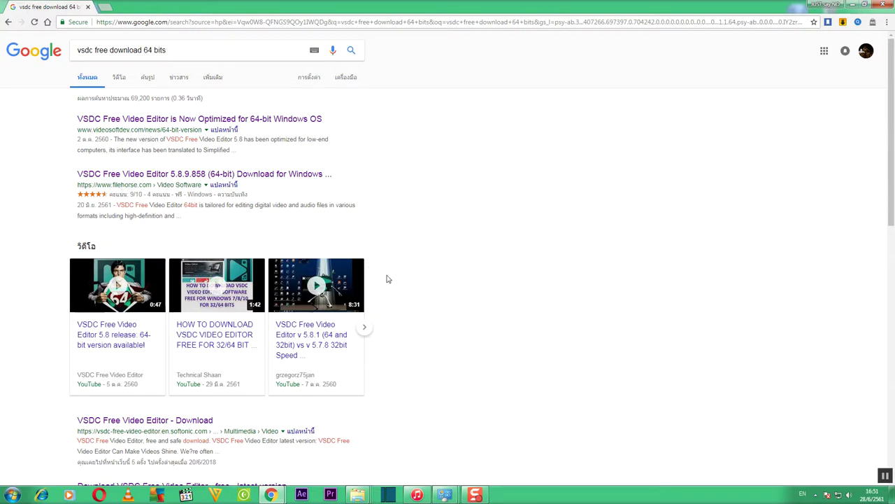
# Look through the search results for sites offering the VSDC Free Video Editor download.
pyautogui.scroll(-2, 387, 290)
pyautogui.scroll(-1, 294, 368)
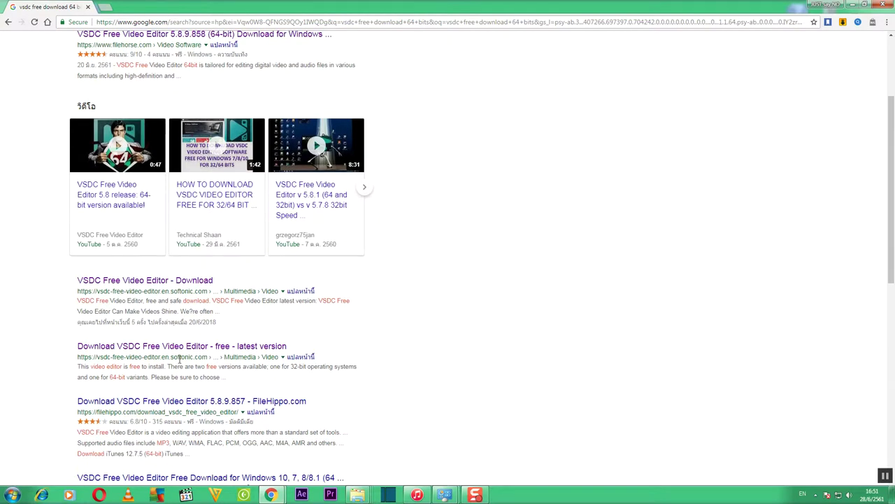
pyautogui.scroll(-1, 237, 412)
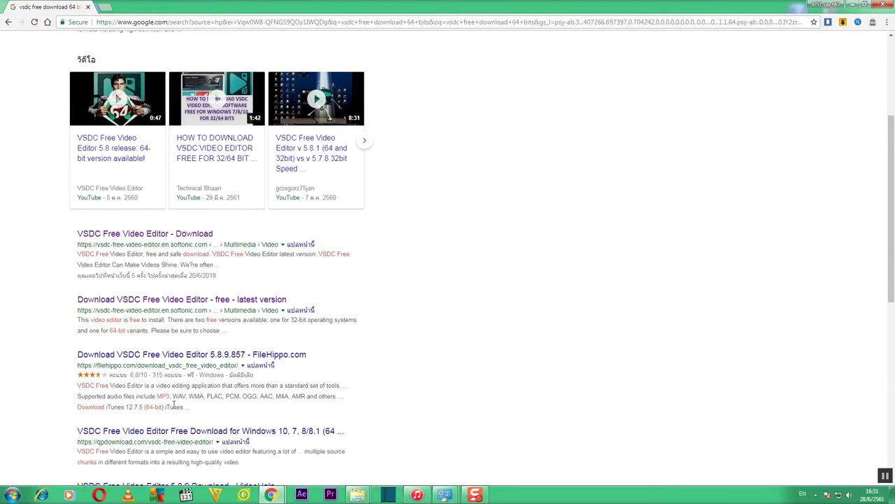
pyautogui.scroll(-1, 159, 406)
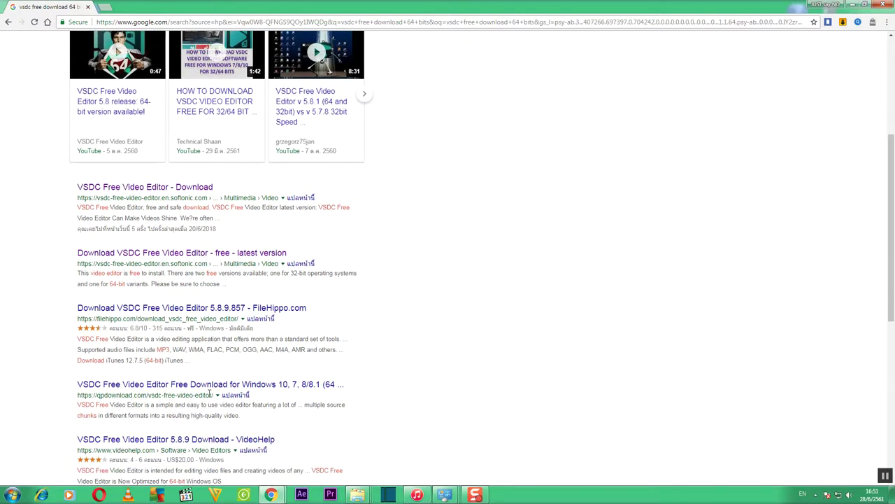
pyautogui.scroll(-2, 144, 361)
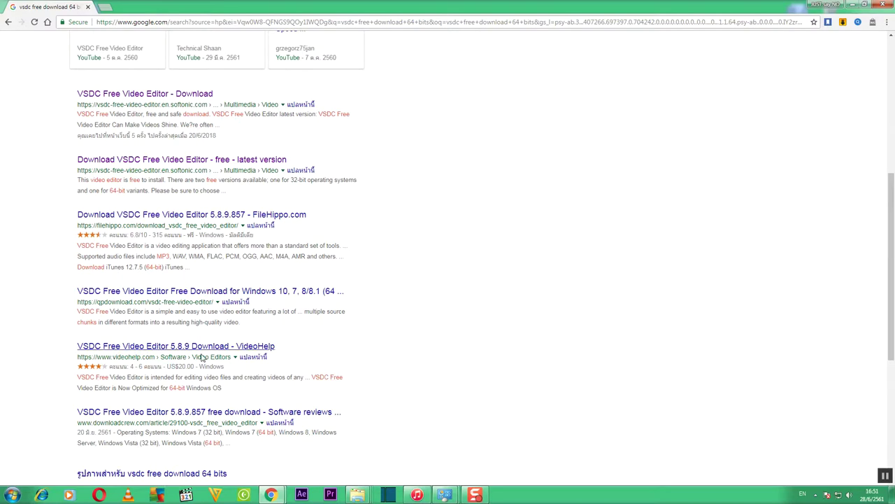
pyautogui.scroll(-2, 212, 364)
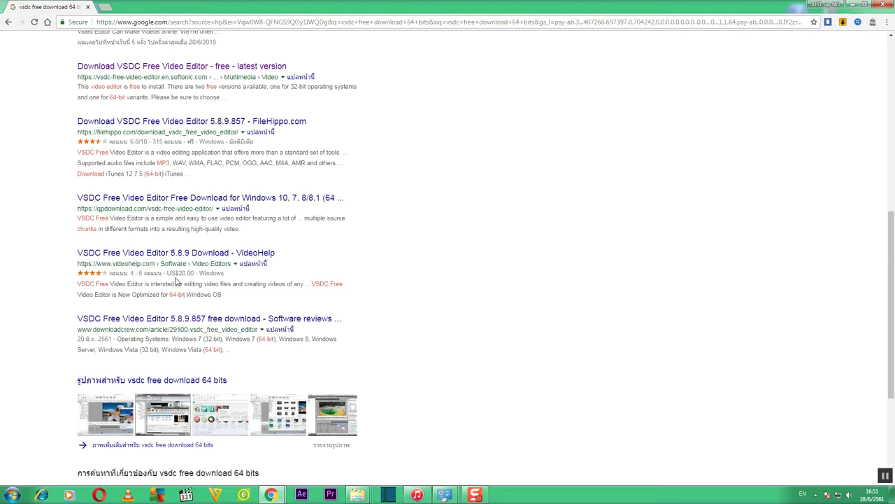
pyautogui.scroll(-3, 175, 276)
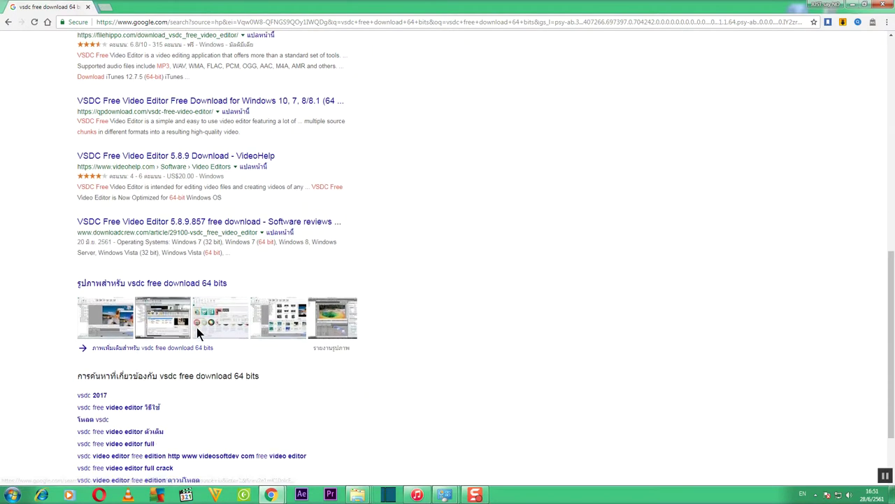
pyautogui.scroll(2, 304, 175)
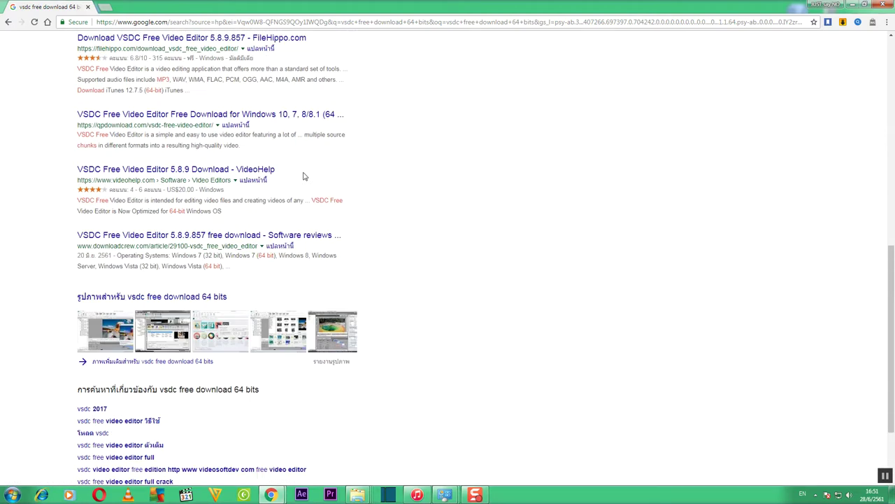
pyautogui.scroll(3, 307, 172)
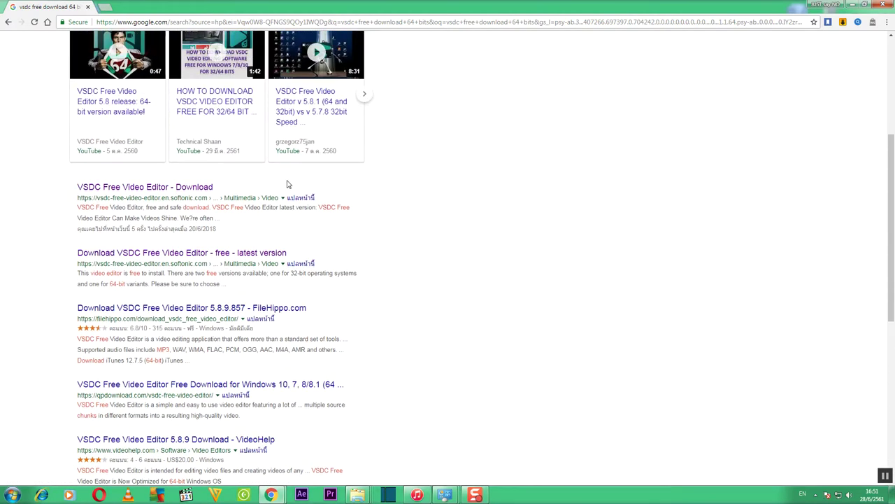
pyautogui.scroll(2, 271, 169)
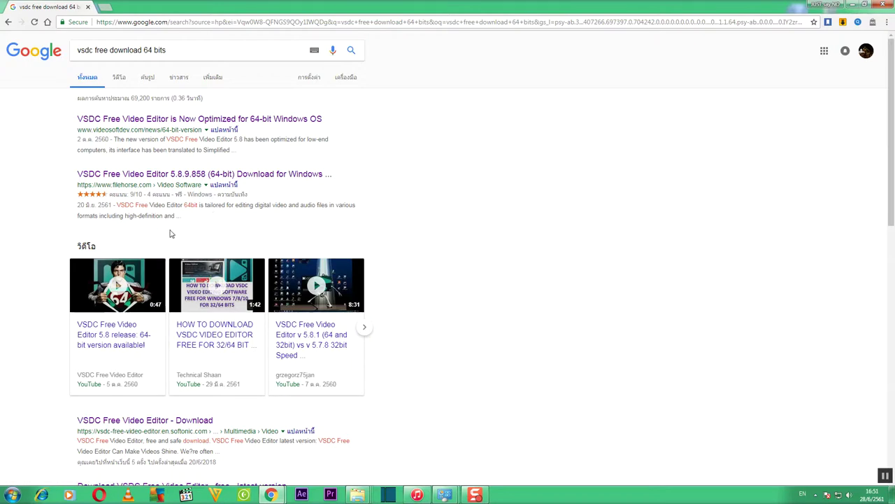
pyautogui.scroll(-2, 390, 360)
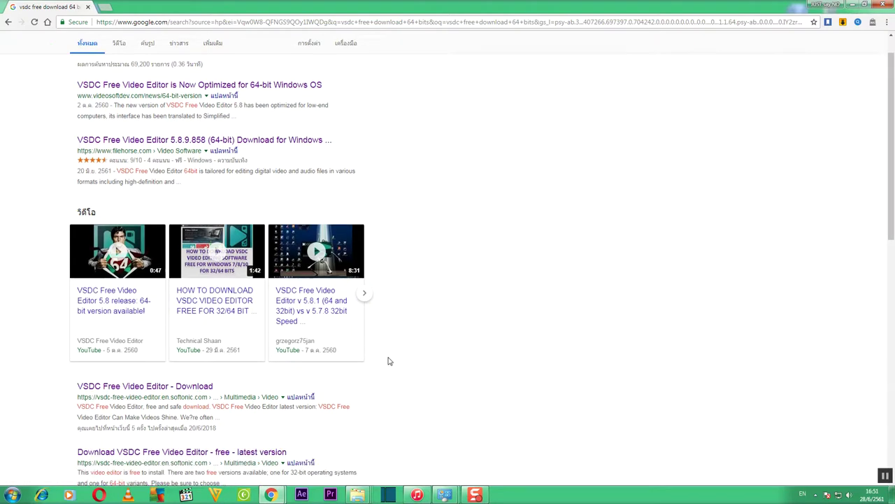
pyautogui.scroll(-1, 350, 353)
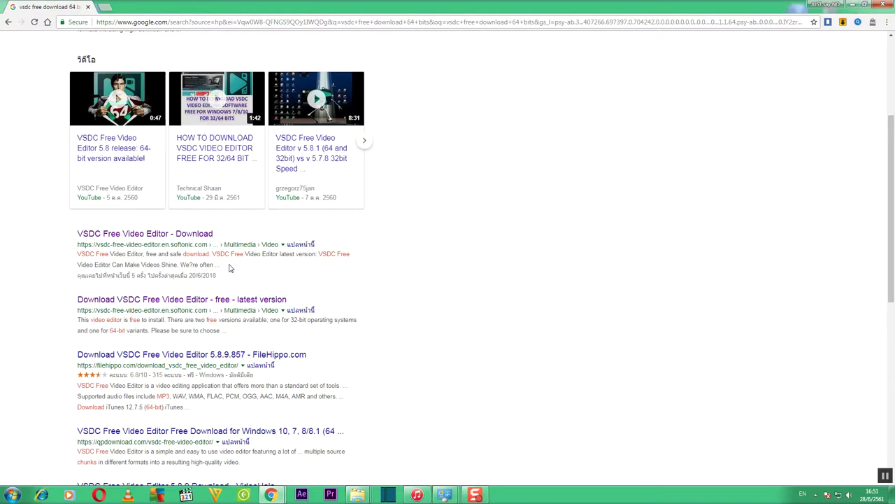
pyautogui.scroll(-1, 230, 268)
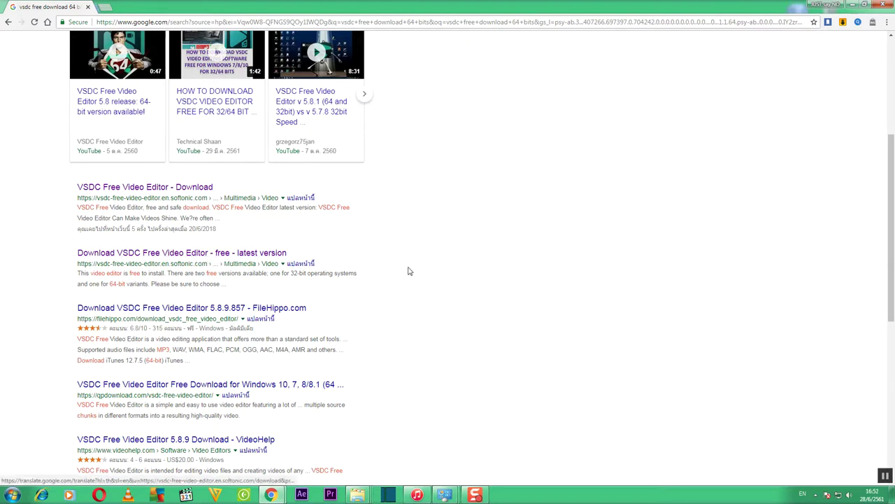
pyautogui.scroll(3, 407, 268)
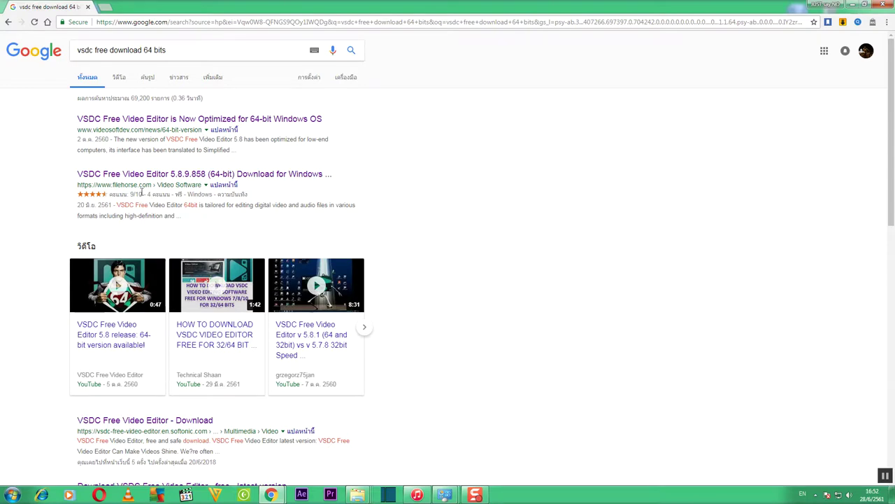
# Open the Softonic result "Download VSDC Free Video Editor - free - latest version" and dismiss the free alternatives pop-up.
pyautogui.scroll(-3, 174, 191)
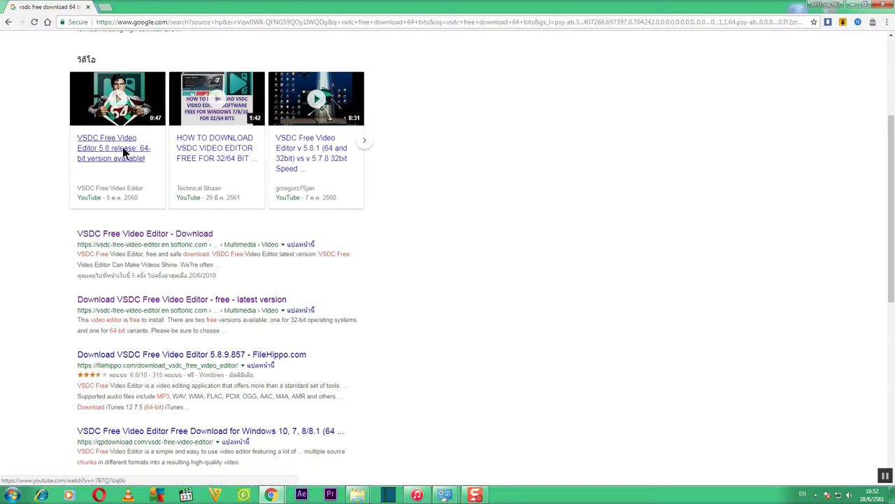
pyautogui.scroll(-2, 243, 264)
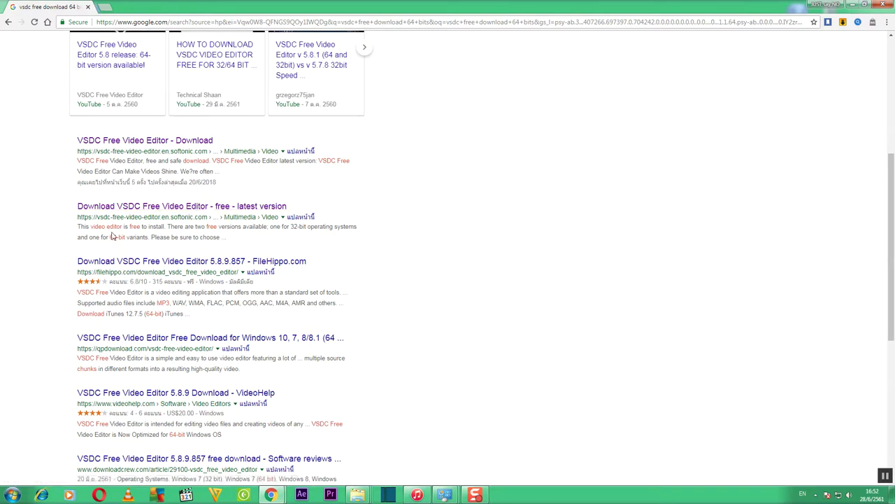
pyautogui.click(217, 208)
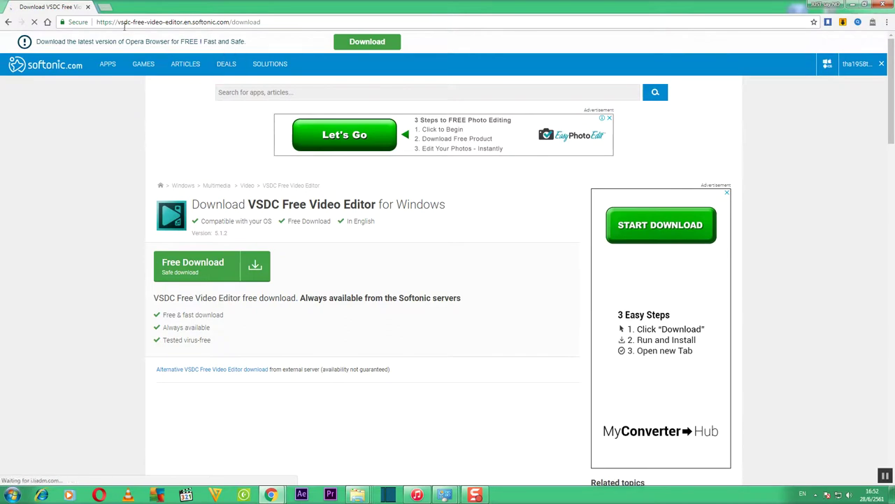
pyautogui.moveTo(148, 23)
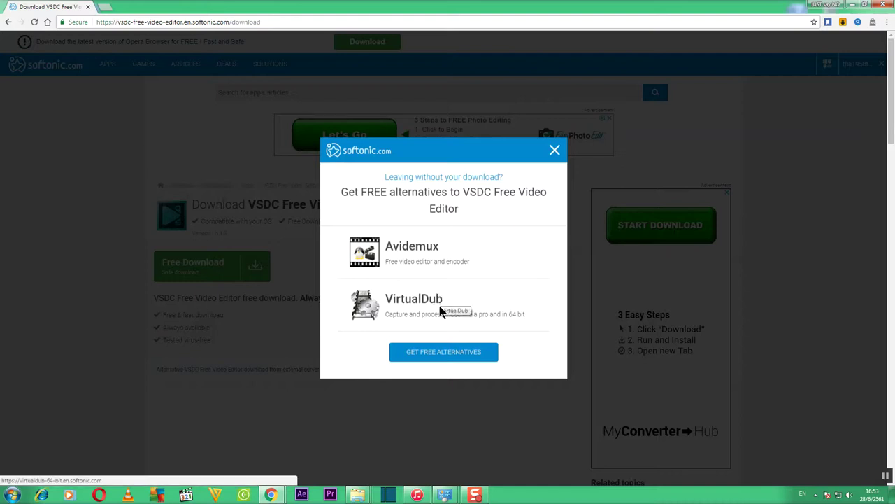
pyautogui.click(554, 151)
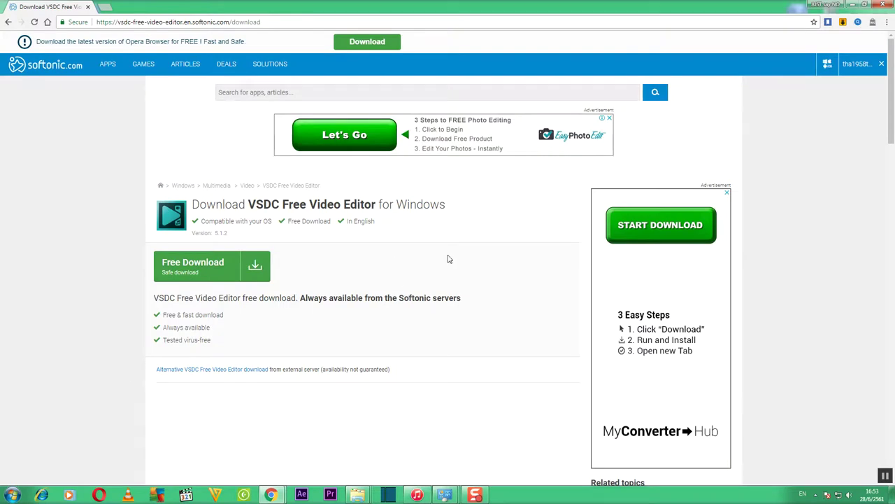
# Download the free VSDC Free Video Editor installer from Softonic and keep the file despite the browser's safety warning.
pyautogui.scroll(-1, 449, 259)
pyautogui.scroll(2, 443, 258)
pyautogui.click(254, 264)
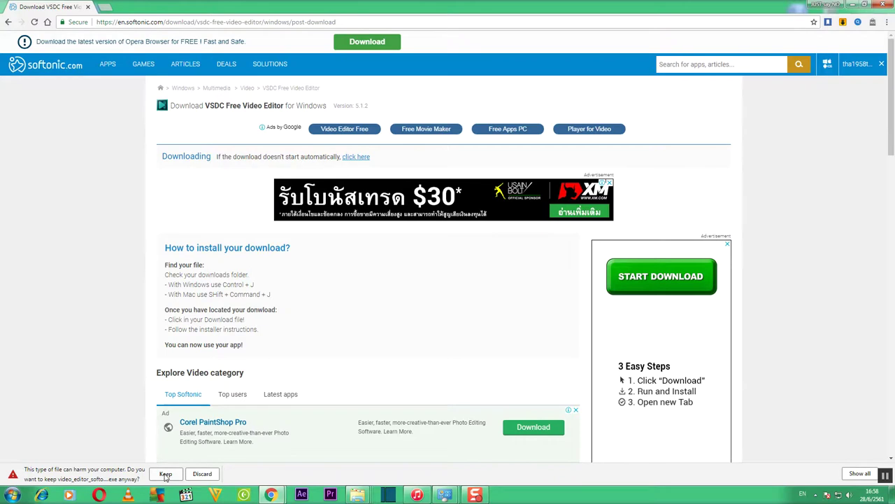
pyautogui.click(166, 475)
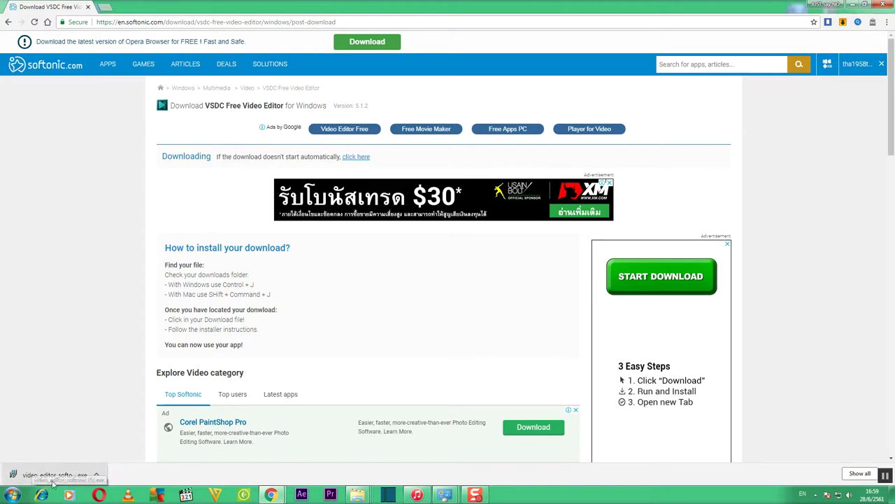
# Show the downloaded VSDC installer in its folder.
pyautogui.click(95, 475)
pyautogui.click(97, 475)
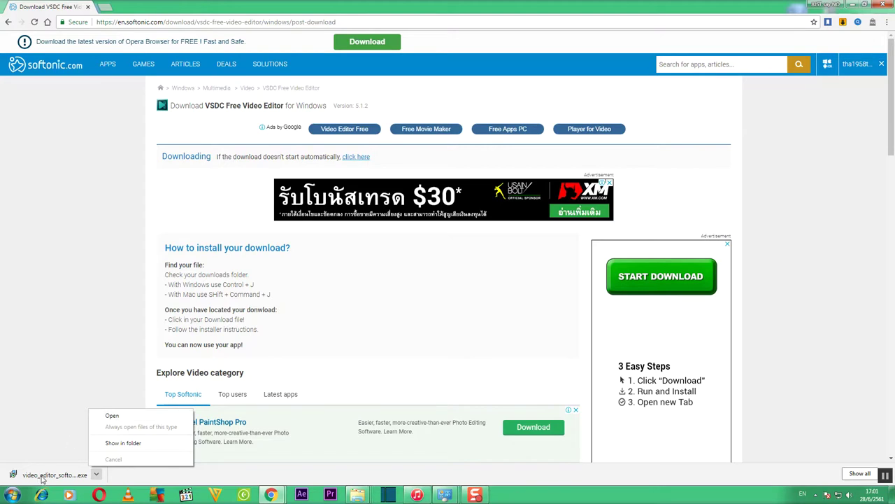
pyautogui.click(124, 443)
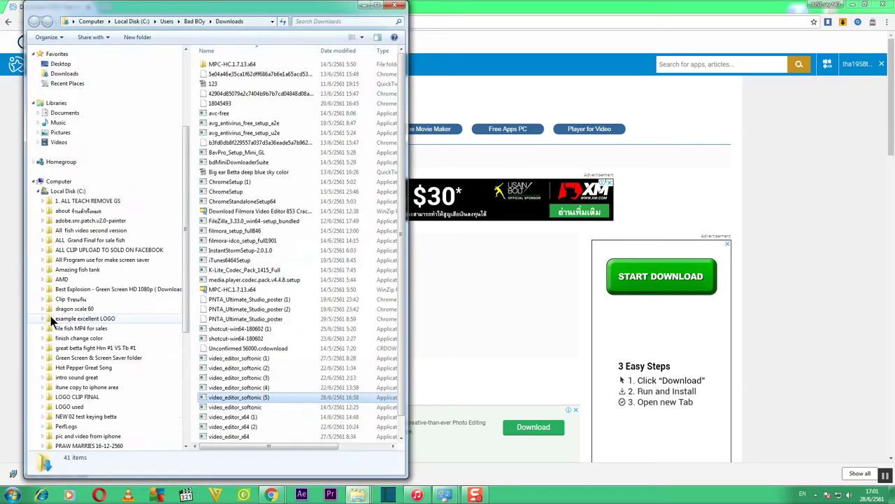
# Enlarge the Downloads folder window to full screen and look through its folder tree and file list for the VSDC installer.
pyautogui.moveTo(187, 10); pyautogui.dragTo(498, 20)
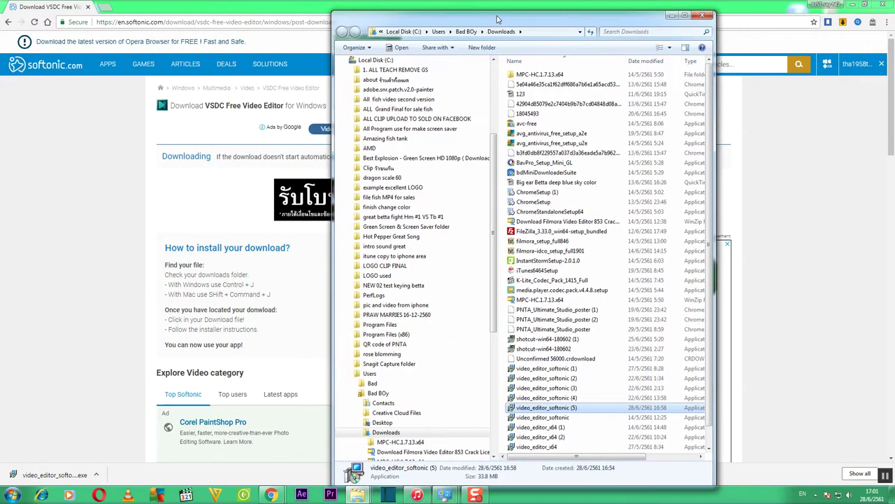
pyautogui.click(684, 16)
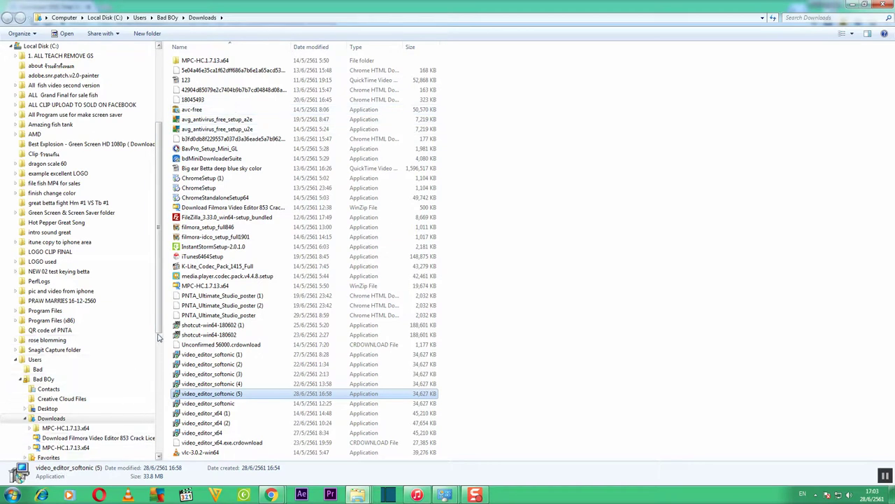
pyautogui.moveTo(160, 329); pyautogui.dragTo(159, 404)
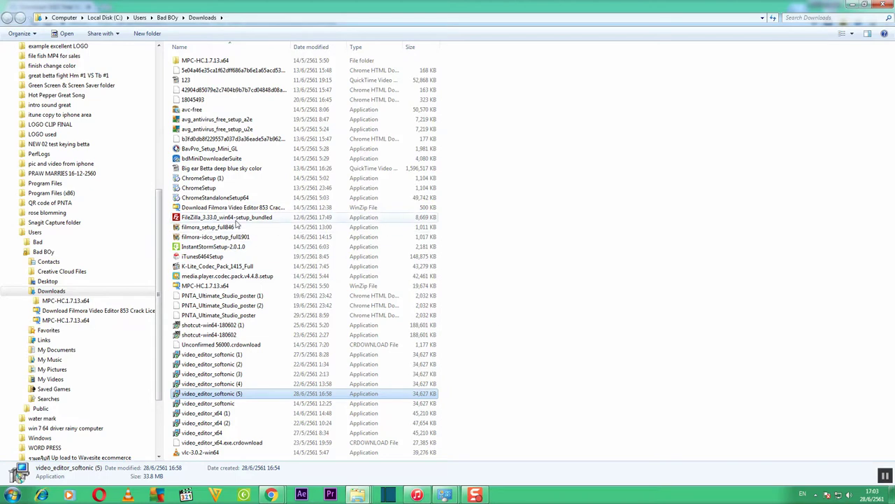
pyautogui.moveTo(160, 231)
pyautogui.mouseDown()
pyautogui.moveTo(162, 162)
pyautogui.moveTo(162, 219)
pyautogui.mouseUp()
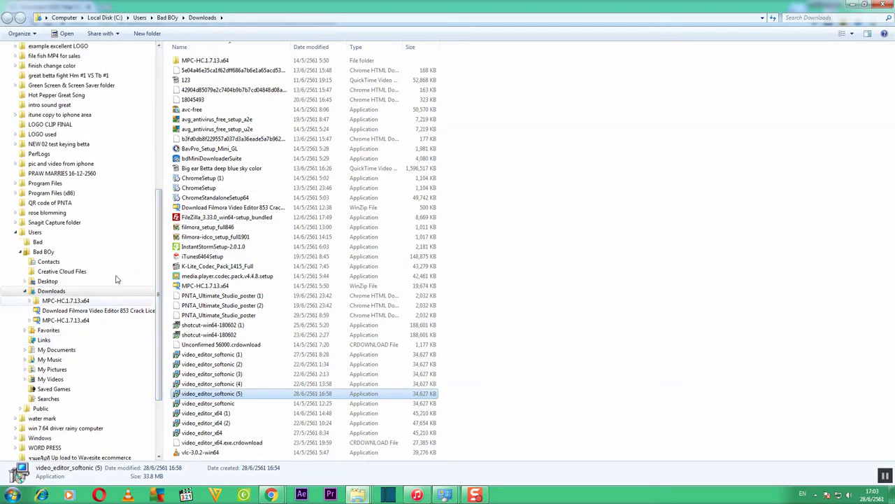
pyautogui.scroll(1, 164, 214)
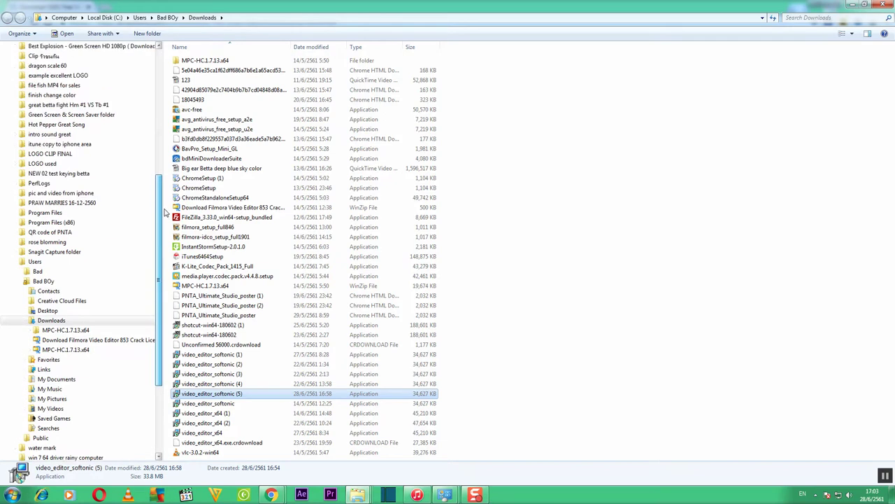
pyautogui.scroll(1, 166, 210)
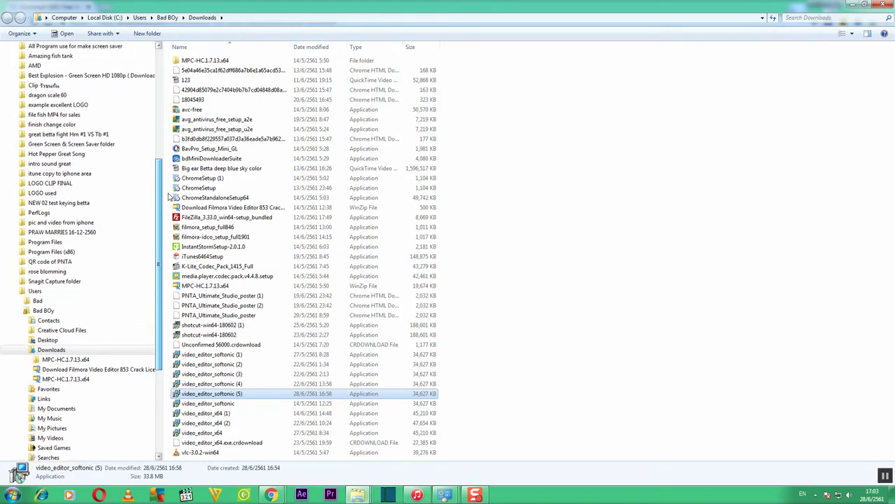
pyautogui.scroll(1, 161, 188)
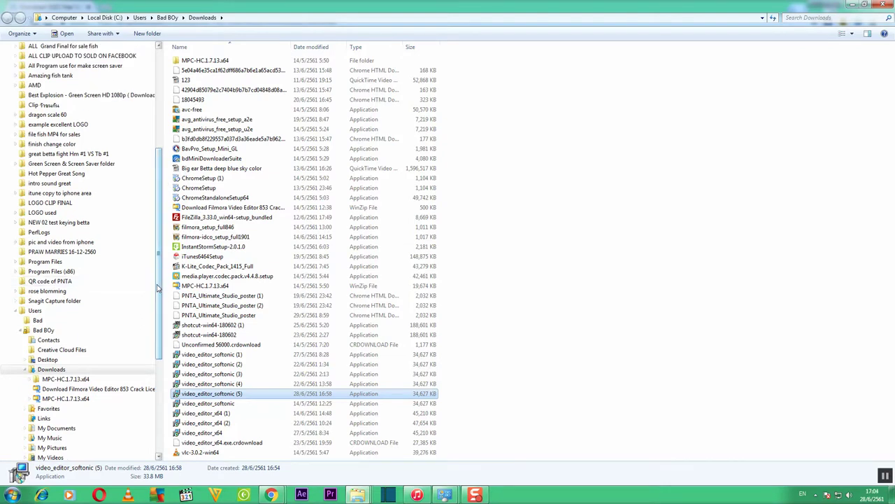
pyautogui.scroll(-1, 158, 287)
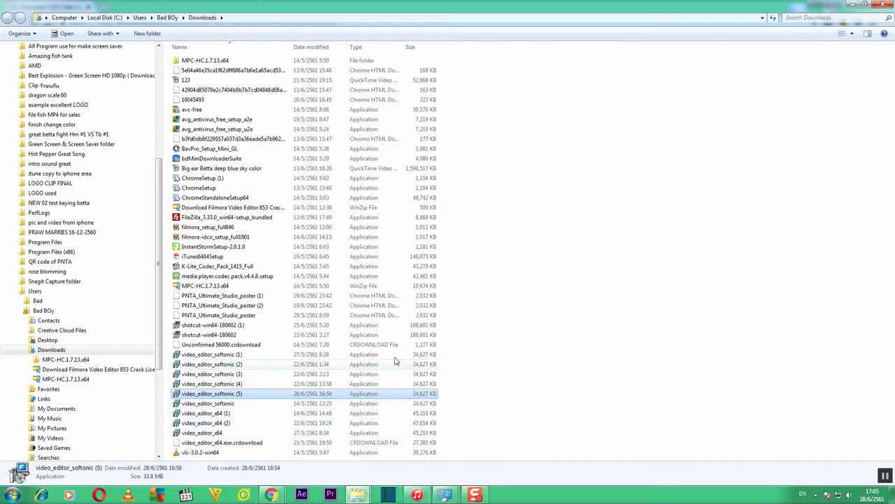
# Run the video_editor_softonic (5) installer from Downloads, allowing it in the security warning and dismissing the browser notification.
pyautogui.moveTo(245, 396)
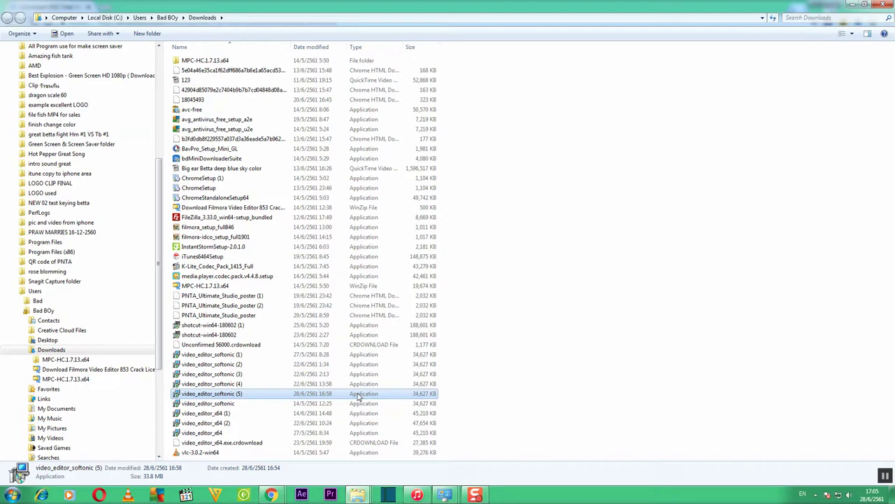
pyautogui.doubleClick(227, 394)
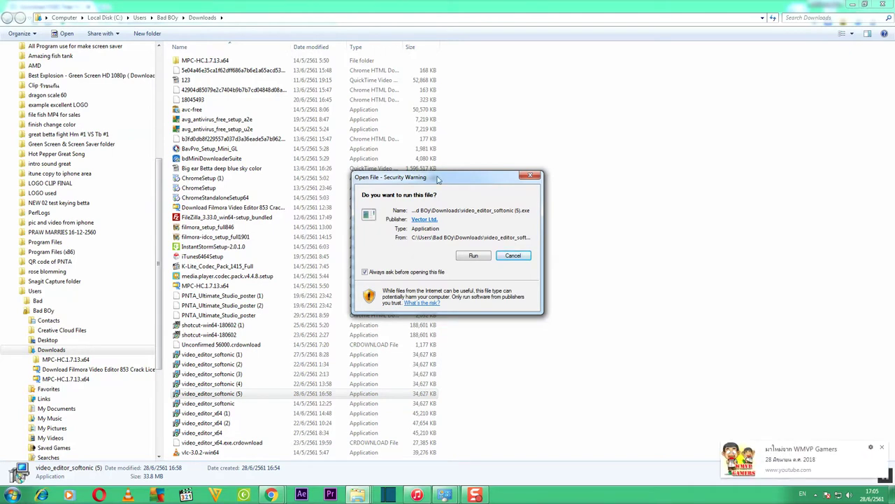
pyautogui.moveTo(440, 187); pyautogui.dragTo(567, 115)
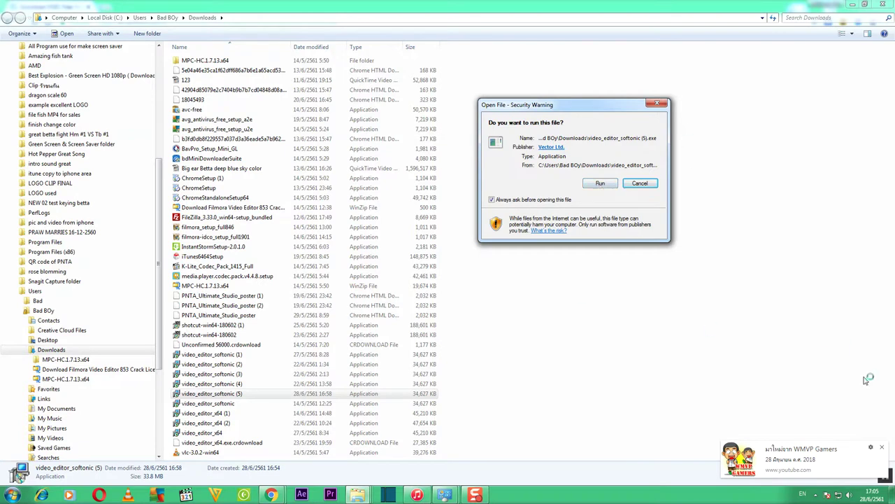
pyautogui.click(882, 447)
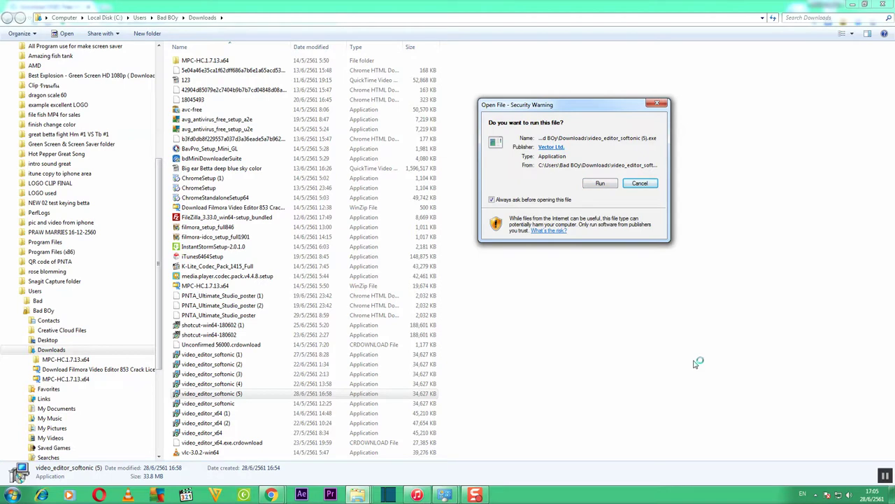
pyautogui.click(600, 184)
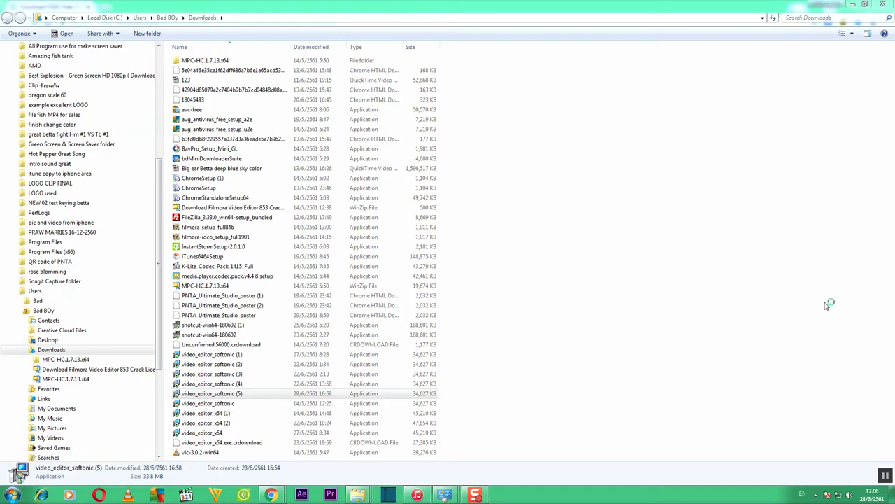
# Minimize the open folder and browser windows and start the setup wizard with English as the installation language.
pyautogui.click(853, 6)
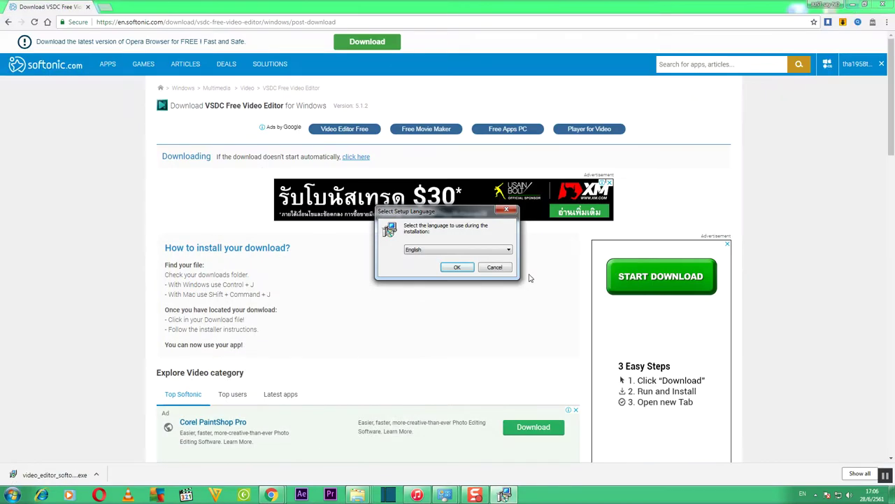
pyautogui.click(853, 5)
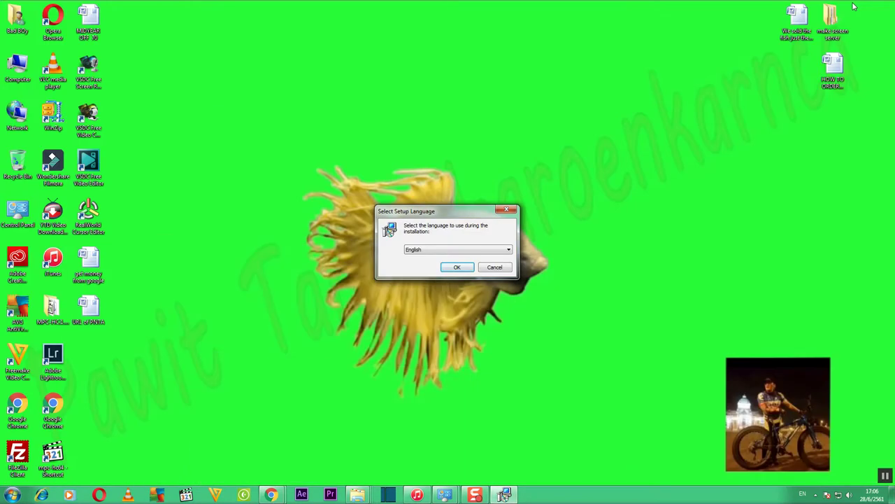
pyautogui.moveTo(458, 212); pyautogui.dragTo(417, 76)
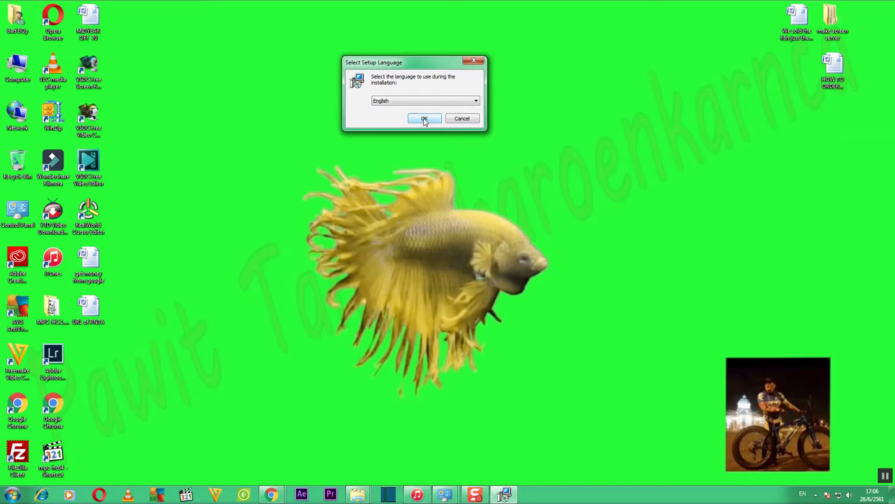
pyautogui.click(476, 102)
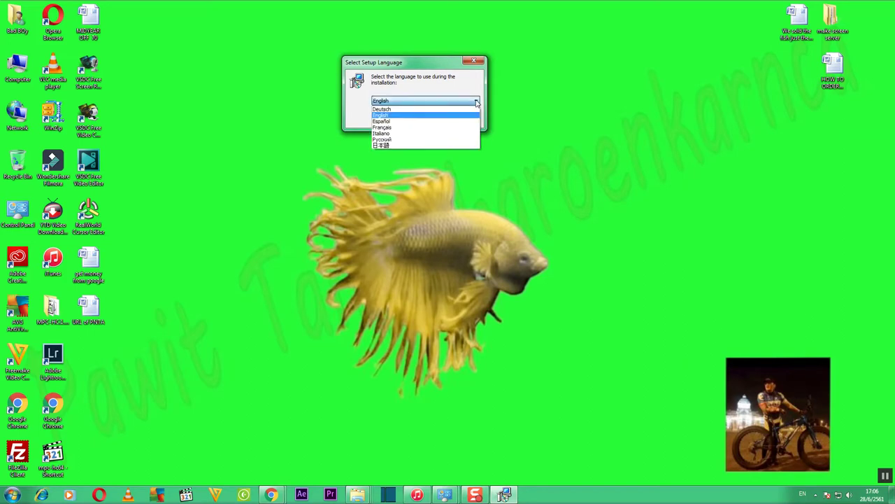
pyautogui.click(476, 103)
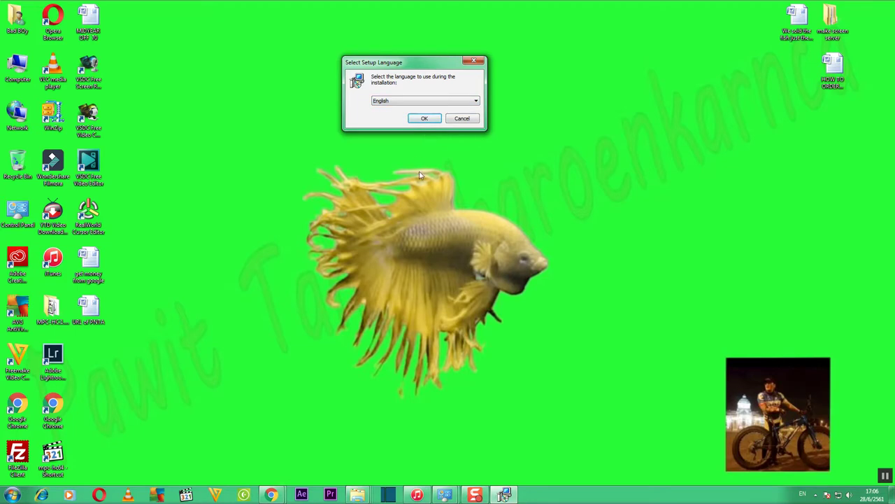
pyautogui.click(423, 120)
pyautogui.click(425, 119)
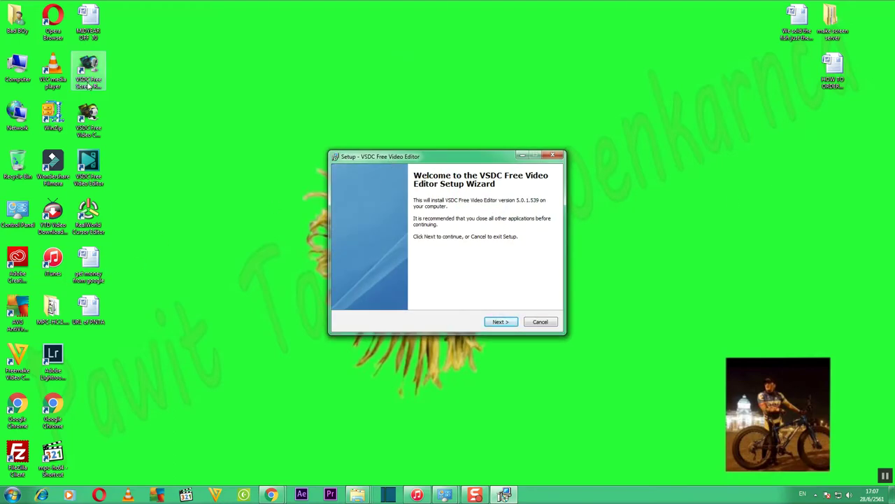
# Review and accept the VSDC Free Video Editor license agreement, and continue past the information page to the destination choice.
pyautogui.moveTo(499, 156); pyautogui.dragTo(516, 115)
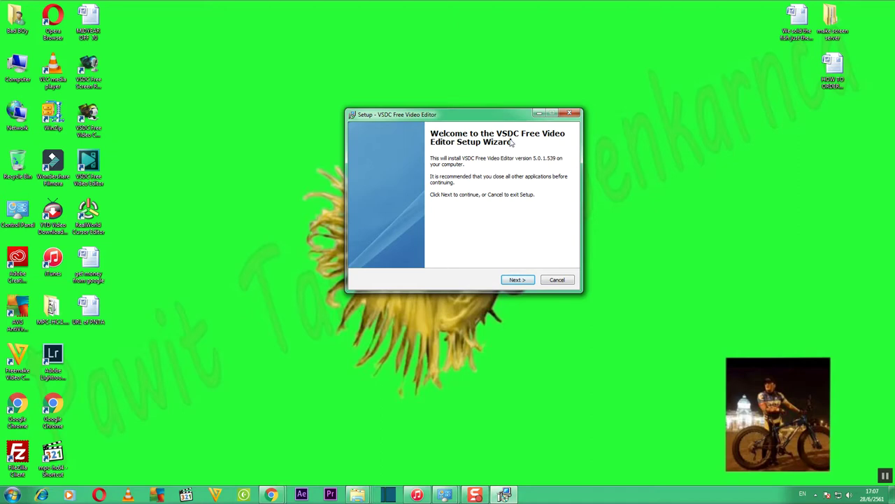
pyautogui.click(517, 280)
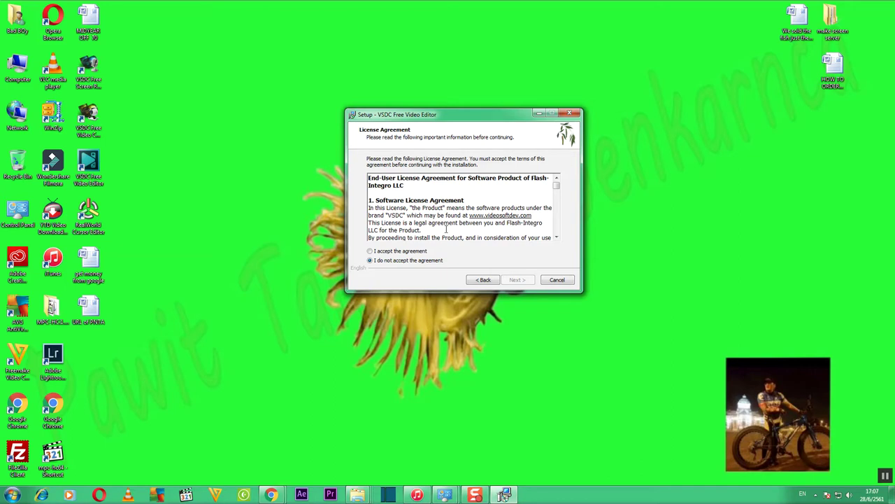
pyautogui.moveTo(557, 187); pyautogui.dragTo(559, 206)
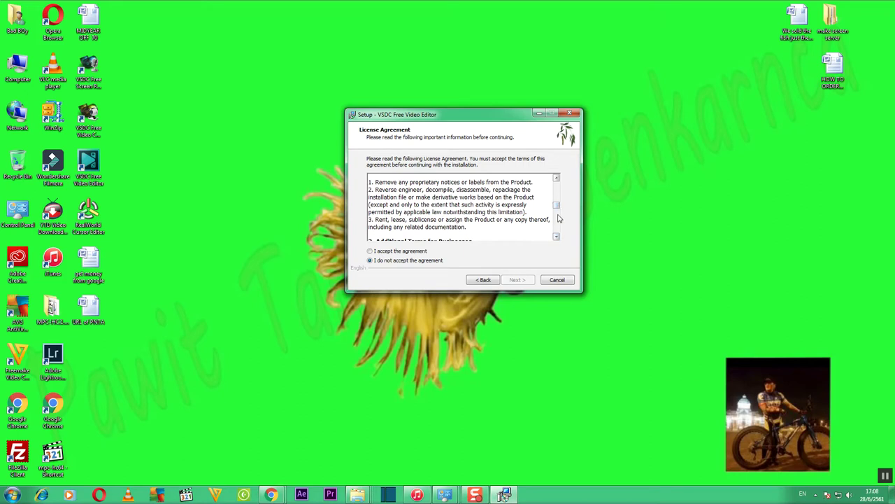
pyautogui.moveTo(559, 208)
pyautogui.mouseDown()
pyautogui.moveTo(559, 220)
pyautogui.moveTo(560, 202)
pyautogui.mouseUp()
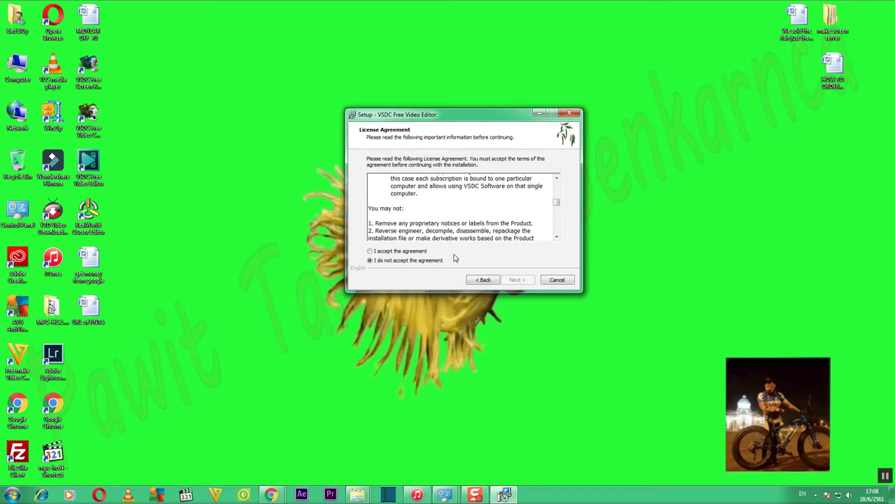
pyautogui.scroll(3, 557, 204)
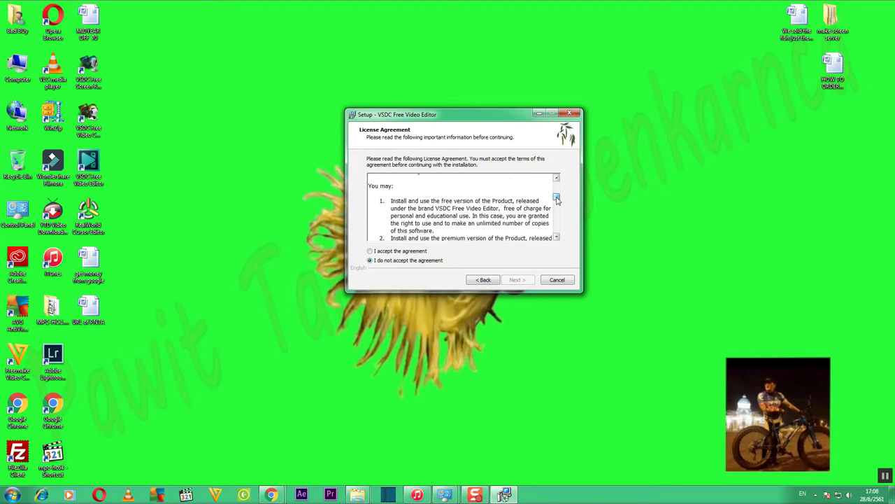
pyautogui.scroll(-5, 557, 204)
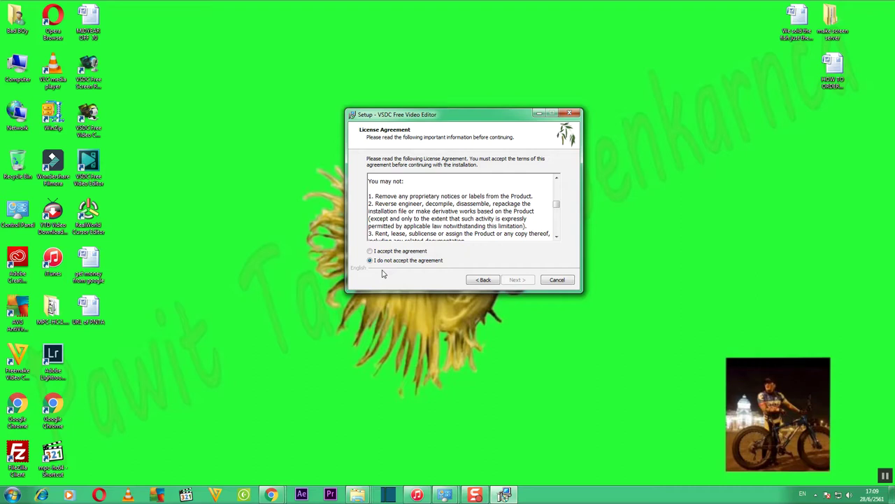
pyautogui.click(370, 251)
pyautogui.click(520, 280)
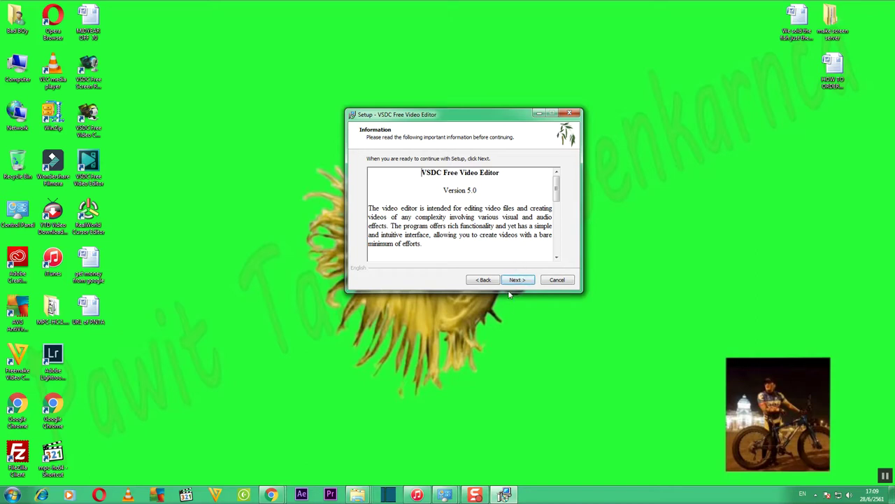
pyautogui.click(516, 280)
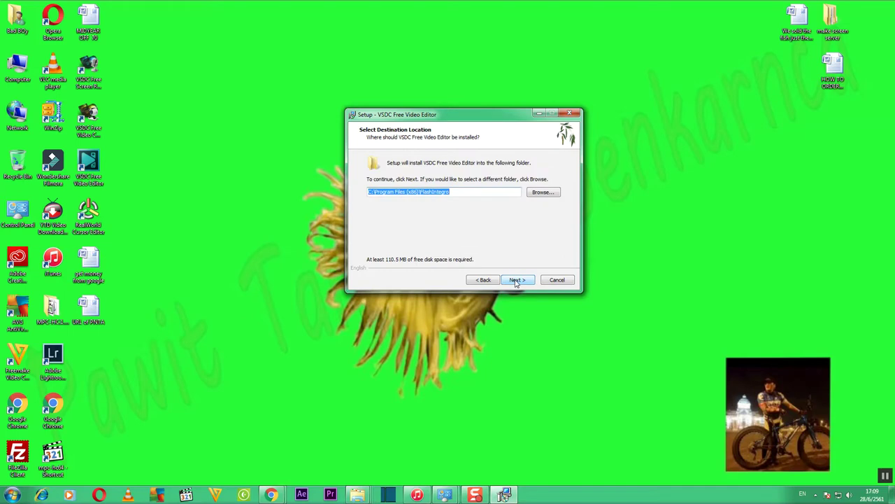
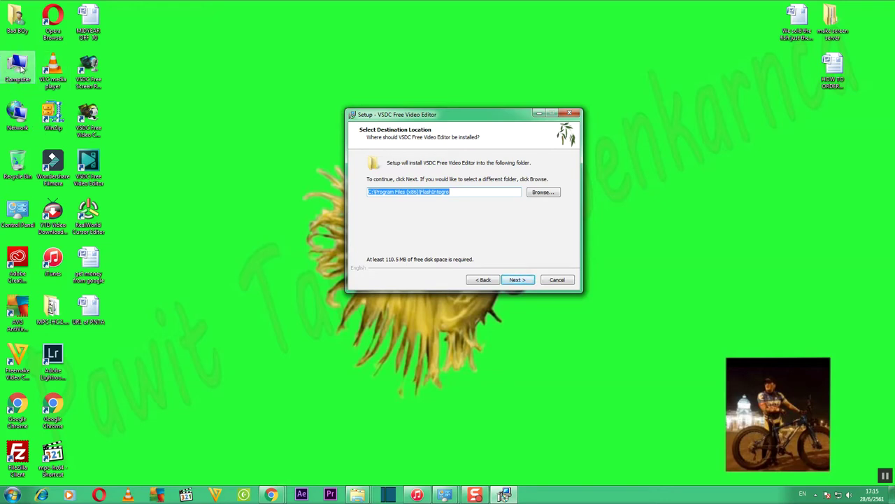
# Check the free space on the computer's drives beside the setup window, and minimize the Computer window.
pyautogui.doubleClick(21, 66)
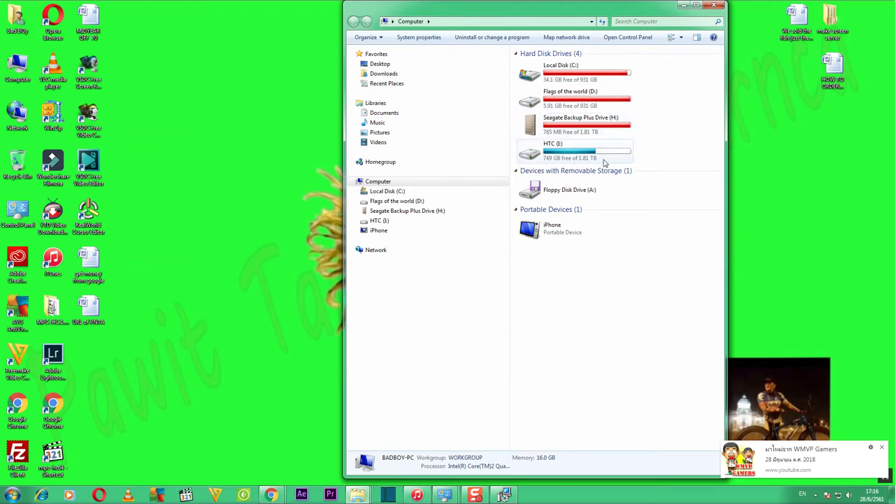
pyautogui.moveTo(553, 143)
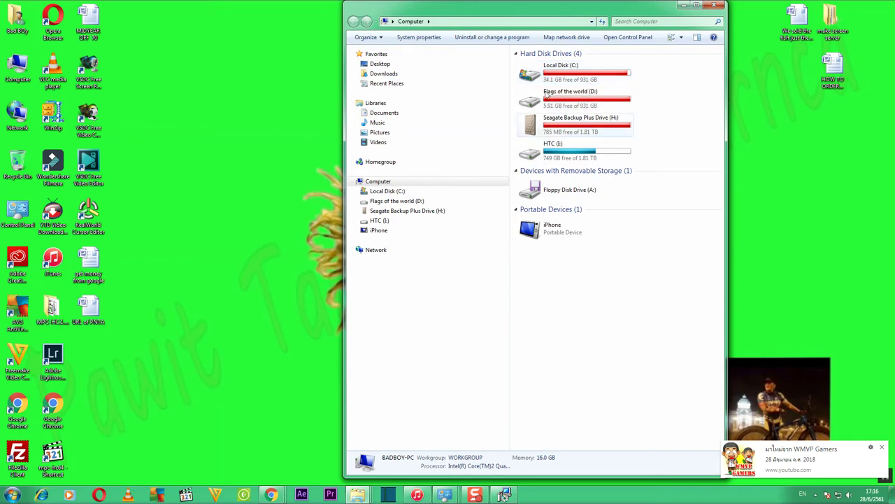
pyautogui.moveTo(498, 19); pyautogui.dragTo(180, 19)
pyautogui.moveTo(460, 116); pyautogui.dragTo(653, 116)
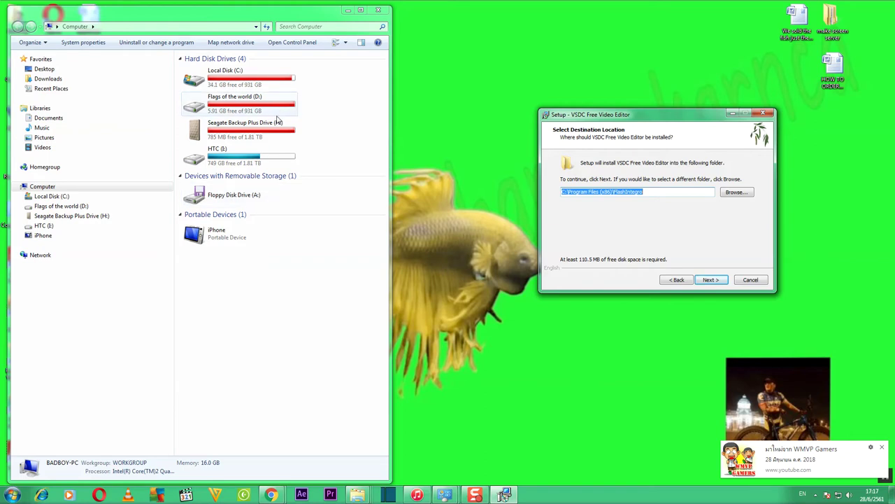
pyautogui.click(348, 12)
pyautogui.click(349, 12)
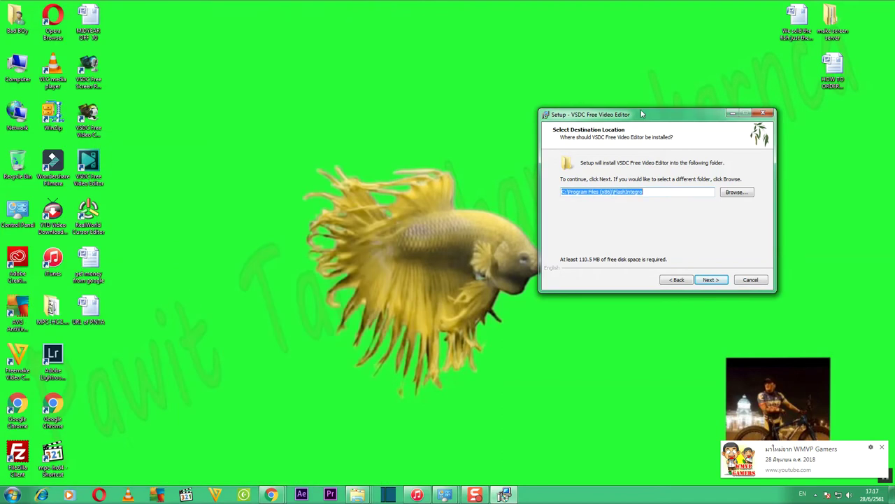
# Keep the default destination C:\Program Files (x86)\FlashIntegro and the FlashIntegro Start Menu folder.
pyautogui.moveTo(693, 118); pyautogui.dragTo(479, 84)
pyautogui.click(496, 247)
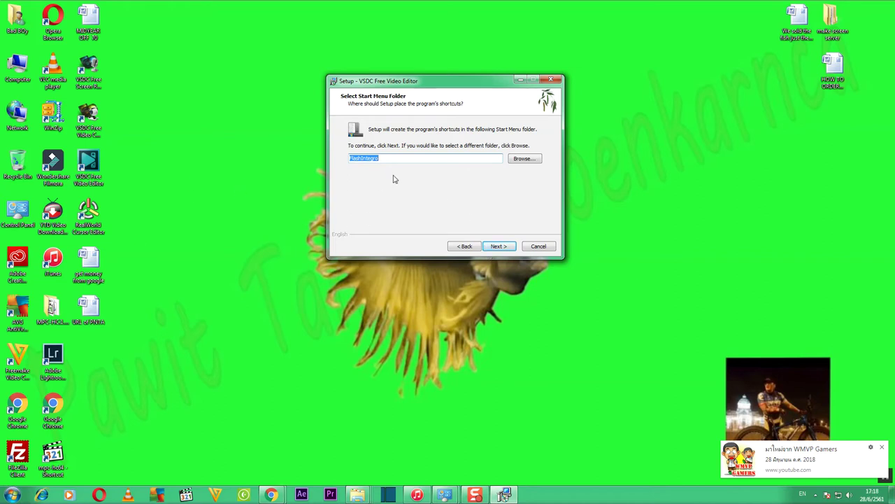
pyautogui.click(499, 246)
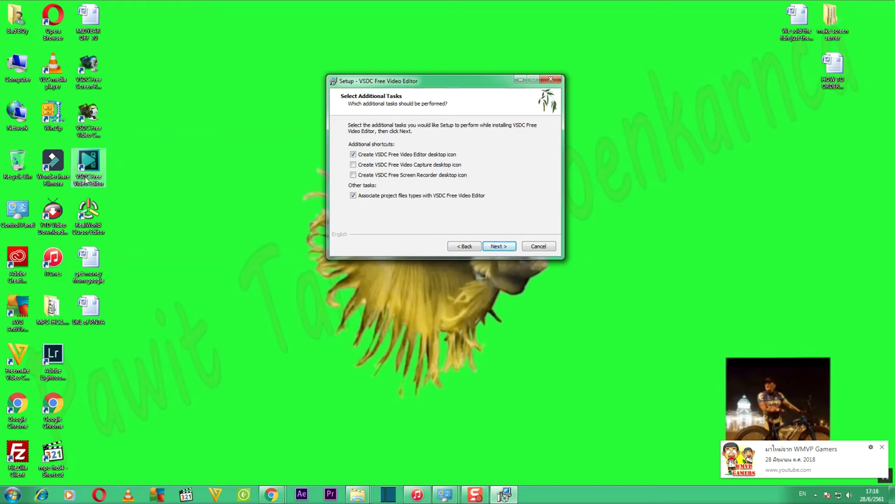
# Clear the VSDC Free Video Editor desktop icon option and inspect the FlashIntegro folder among the Start Menu programs.
pyautogui.click(353, 155)
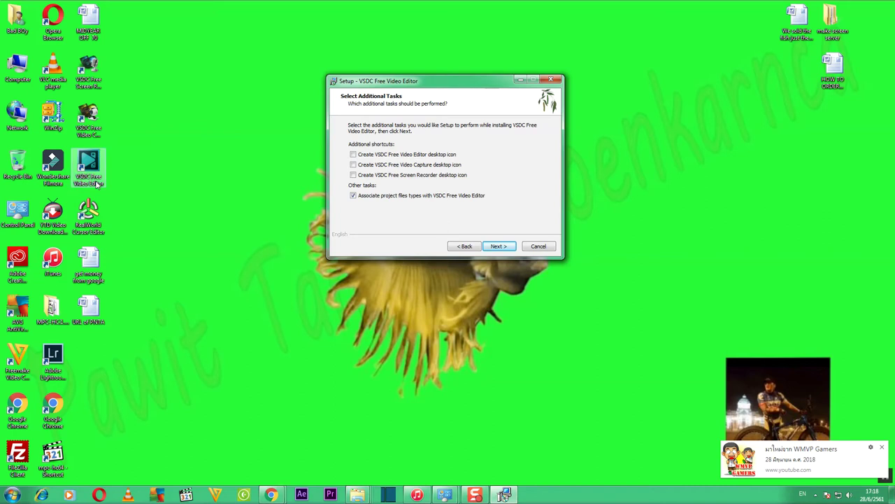
pyautogui.click(14, 495)
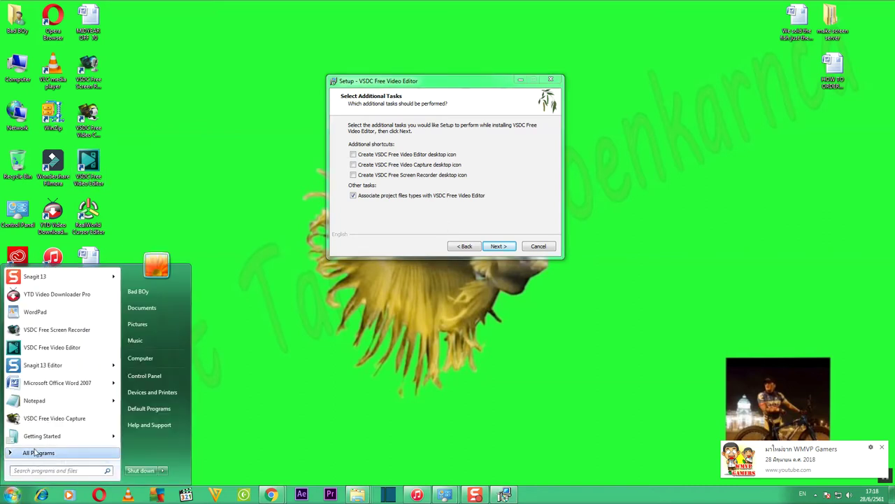
pyautogui.click(35, 452)
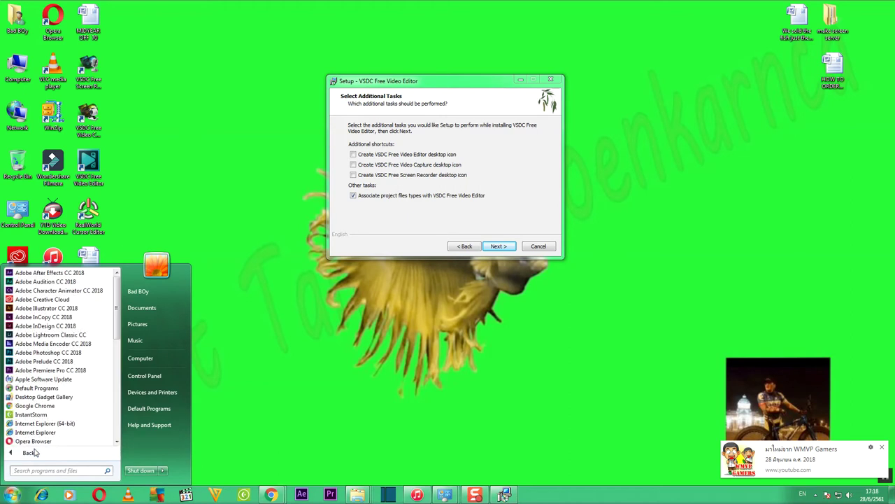
pyautogui.moveTo(115, 340); pyautogui.dragTo(116, 413)
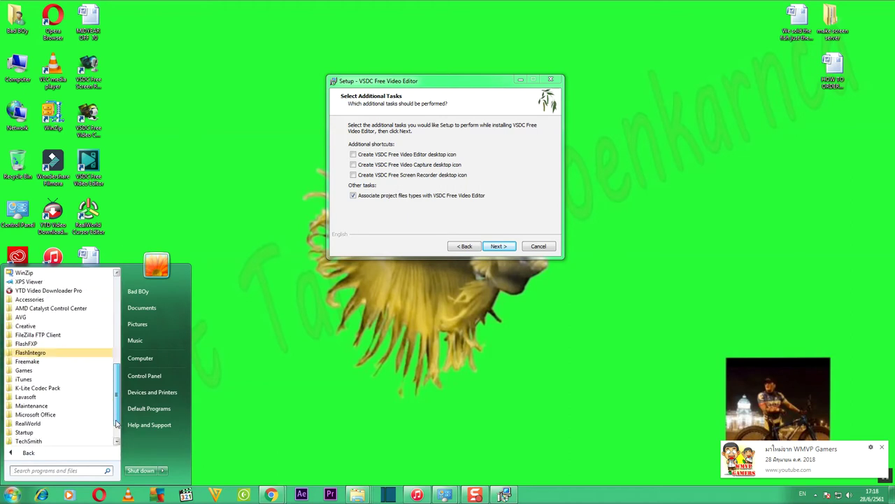
pyautogui.click(41, 353)
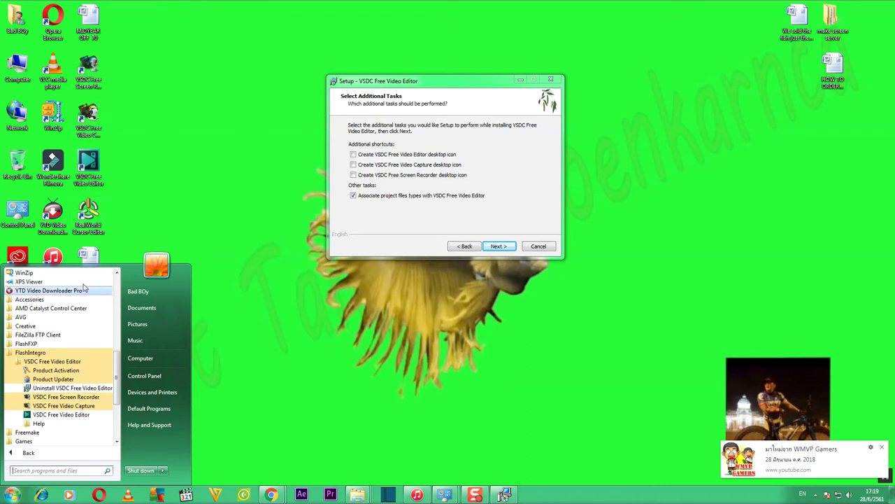
pyautogui.click(235, 275)
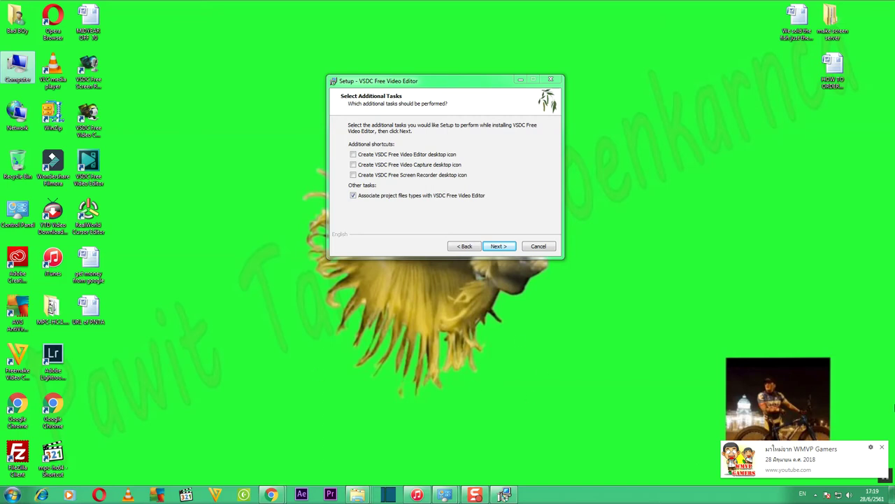
# Dismiss the desktop notification and enable desktop icons for VSDC Free Video Editor, Free Video Capture and Free Screen Recorder.
pyautogui.click(883, 448)
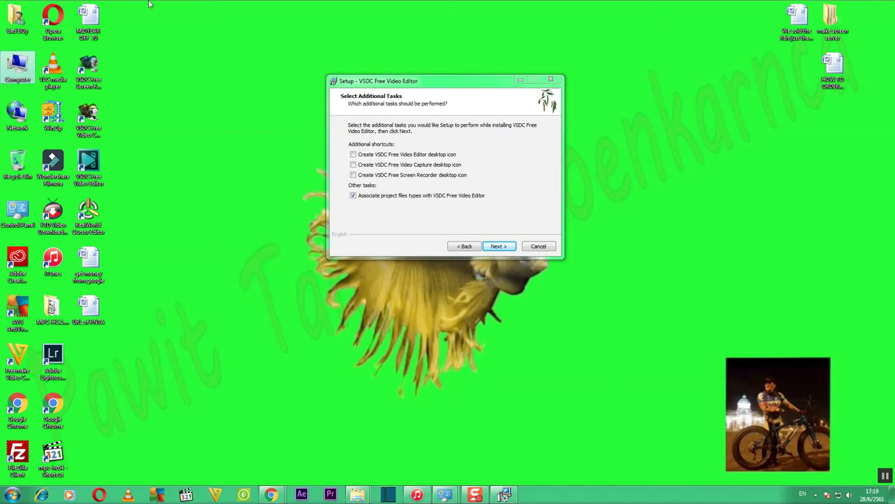
pyautogui.click(353, 154)
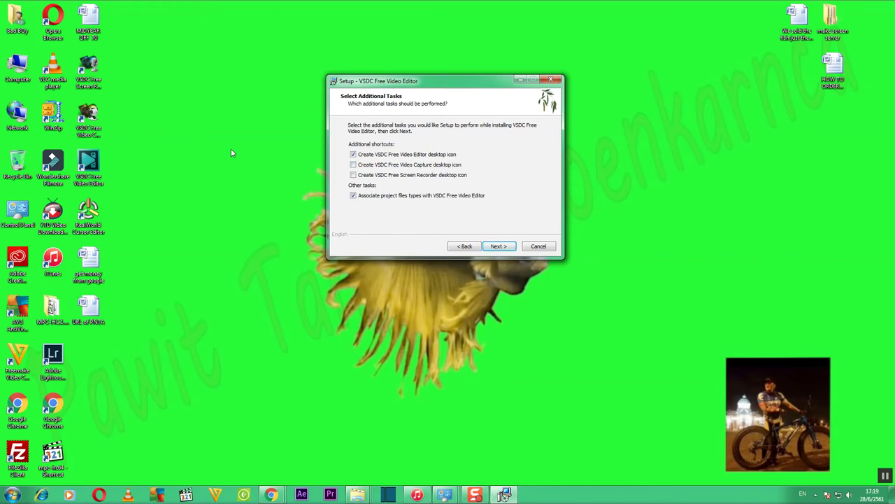
pyautogui.click(92, 119)
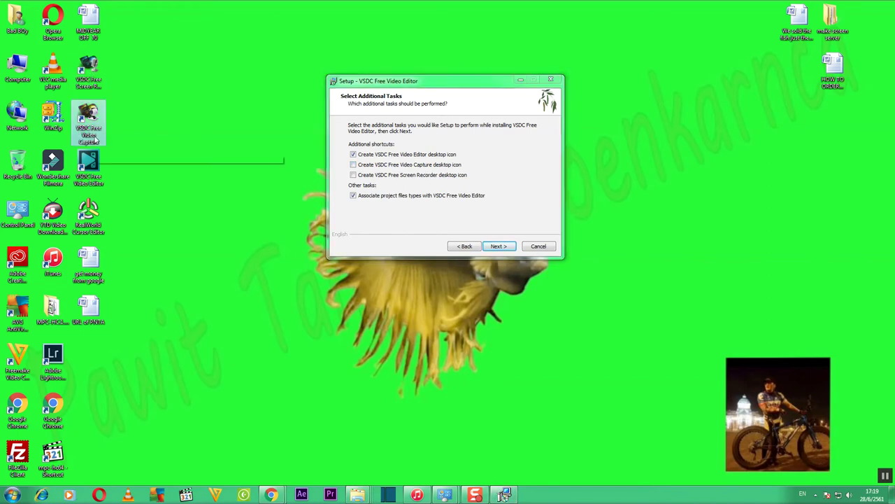
pyautogui.click(354, 165)
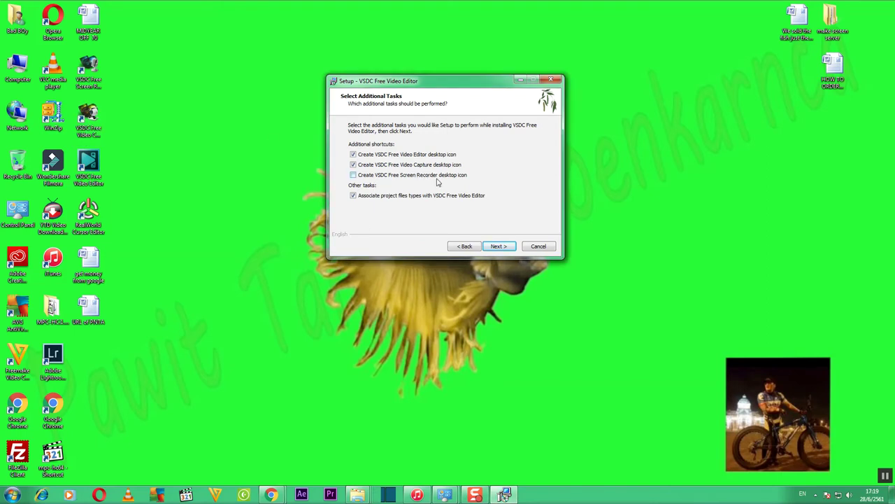
pyautogui.click(100, 89)
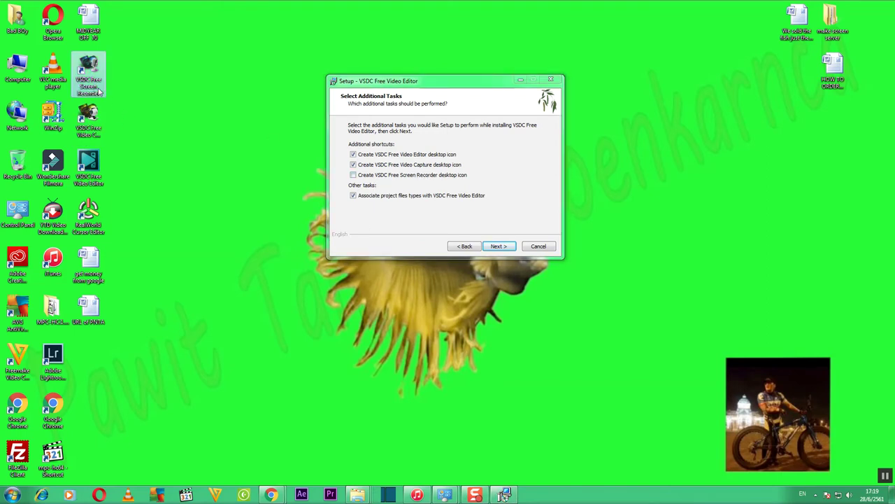
pyautogui.click(354, 175)
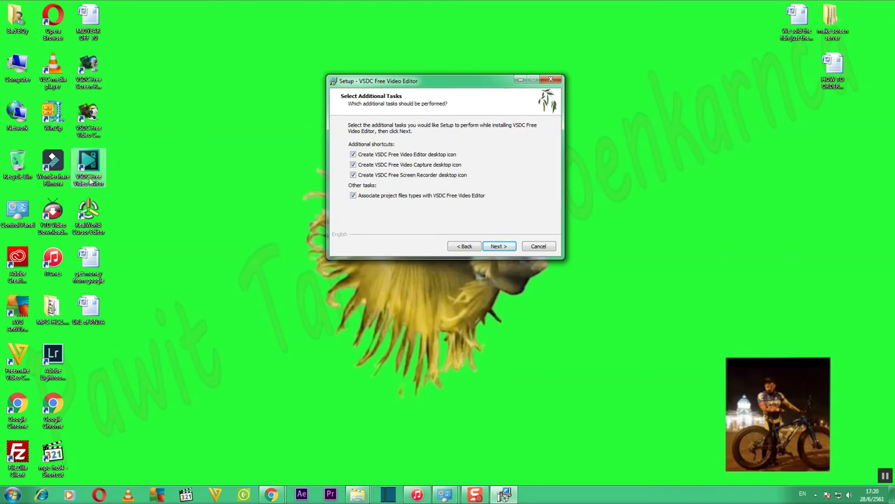
# Clear the Video Capture and Screen Recorder desktop icon options, and enable both again.
pyautogui.click(353, 165)
pyautogui.click(353, 175)
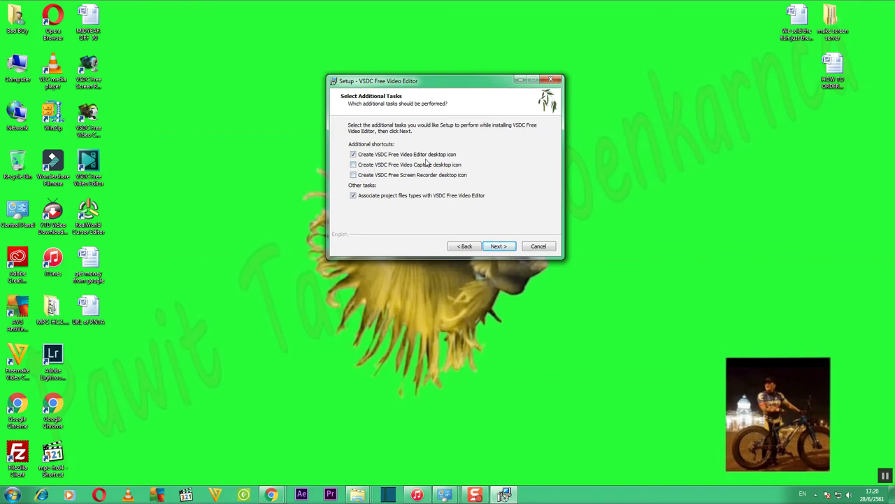
pyautogui.click(353, 165)
pyautogui.click(353, 175)
# Continue to the installation summary, review the chosen settings and start installing VSDC Free Video Editor.
pyautogui.click(499, 247)
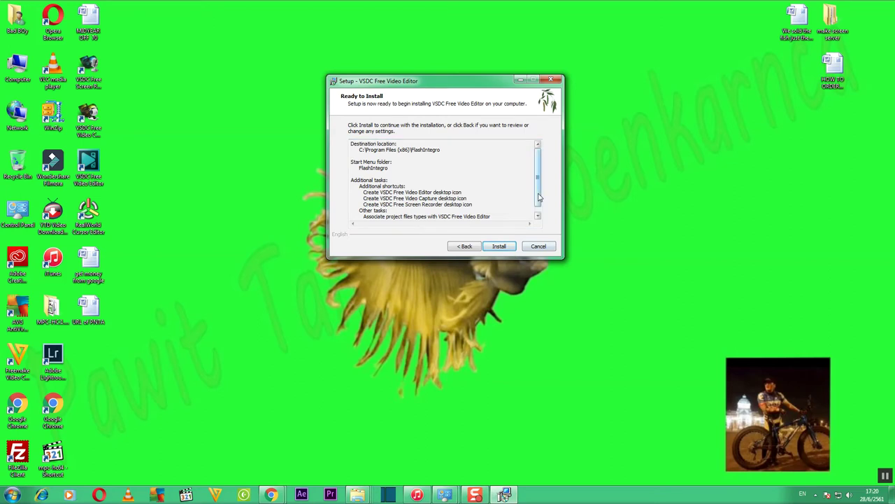
pyautogui.click(537, 216)
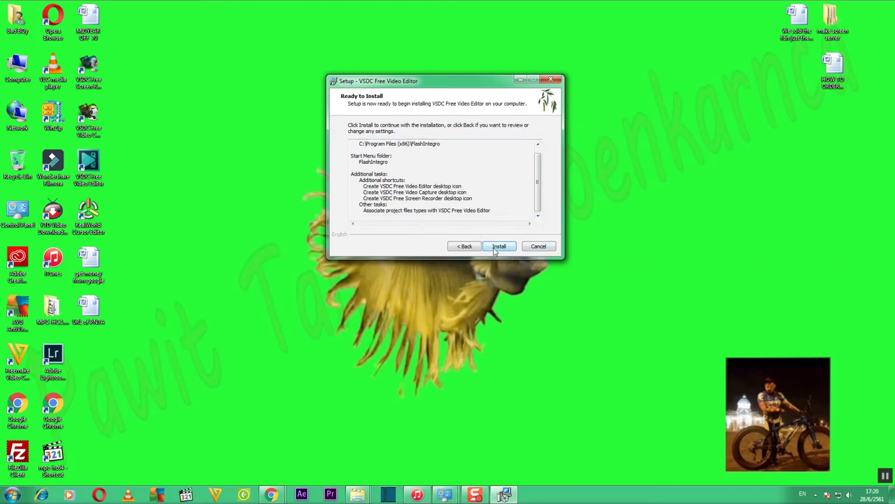
pyautogui.click(498, 247)
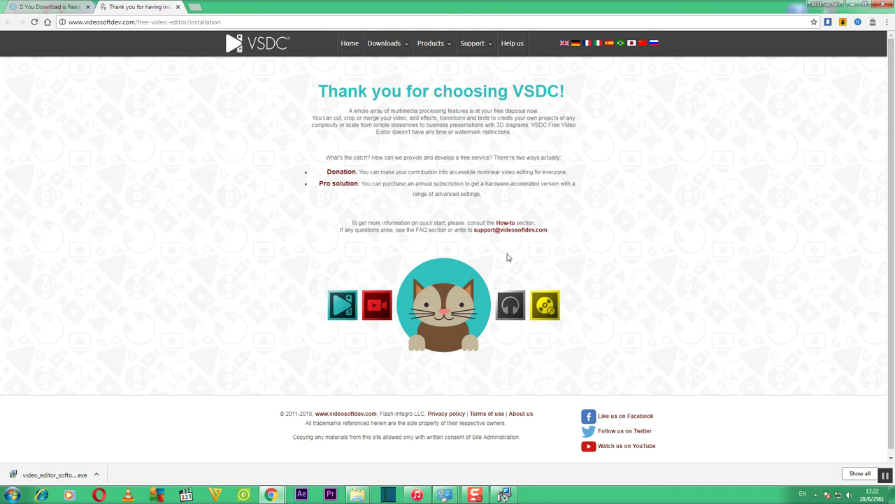
# Show the downloaded video_editor_softonic installer in its Downloads folder, and minimize the folder window.
pyautogui.click(97, 474)
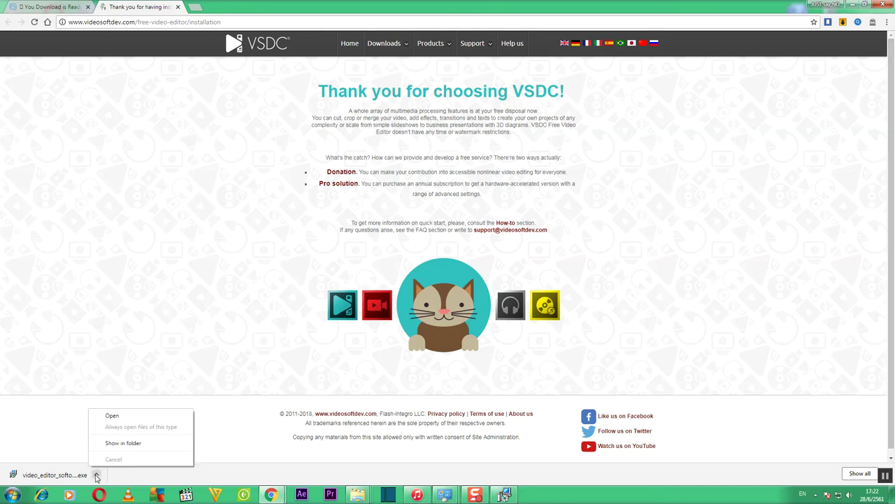
pyautogui.click(134, 445)
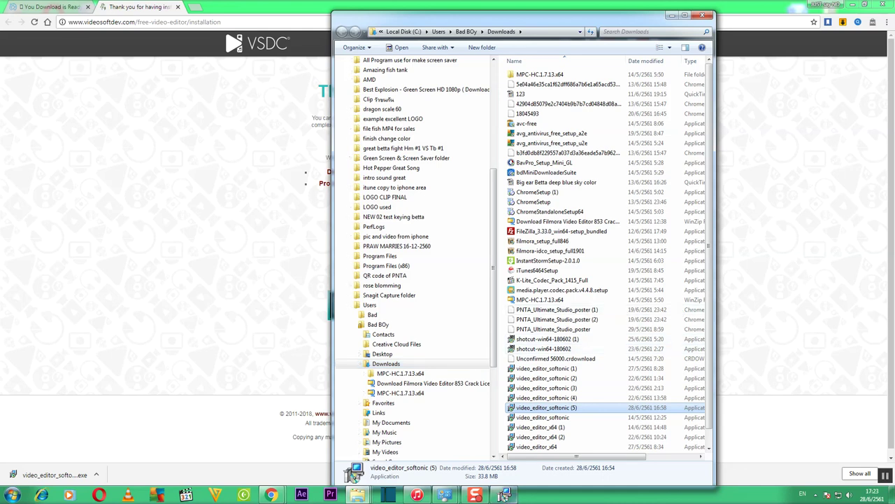
pyautogui.click(670, 18)
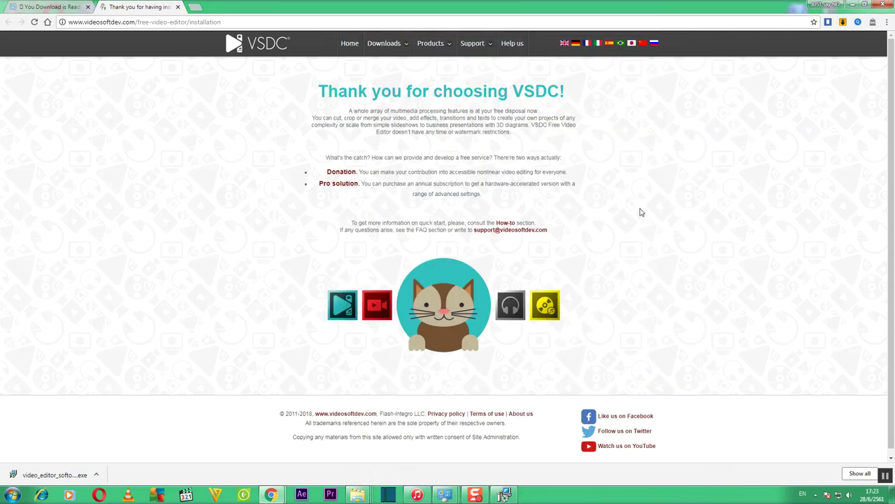
# Close the VSDC thank-you page and the Softonic download page to return to the setup wizard.
pyautogui.click(430, 43)
pyautogui.click(177, 7)
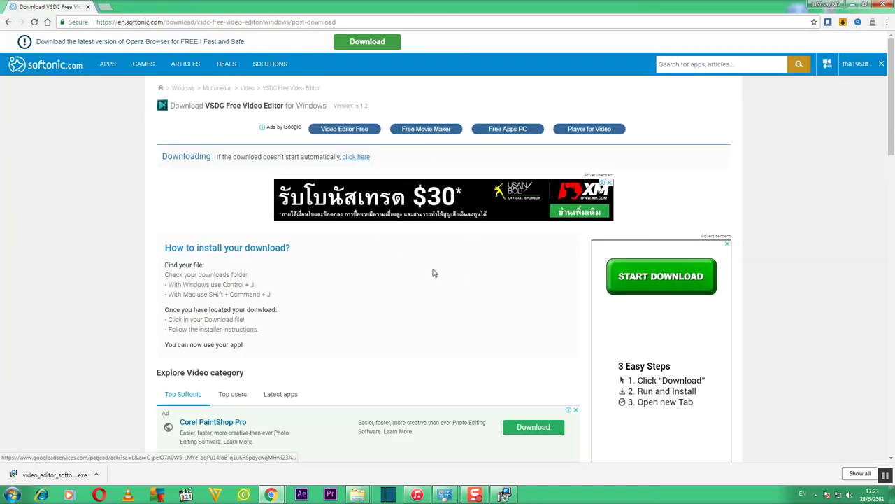
pyautogui.click(88, 7)
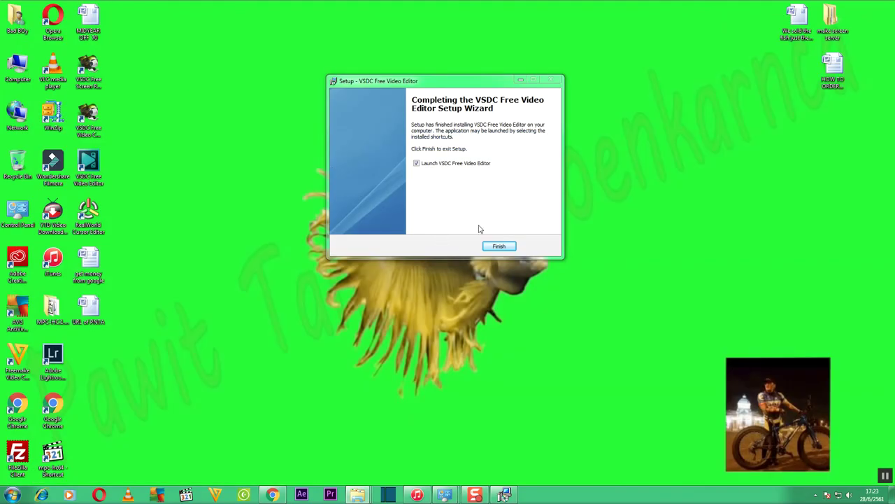
# Move the setup window lower, turn off launching VSDC Free Video Editor, and finish the setup wizard.
pyautogui.moveTo(448, 86); pyautogui.dragTo(439, 130)
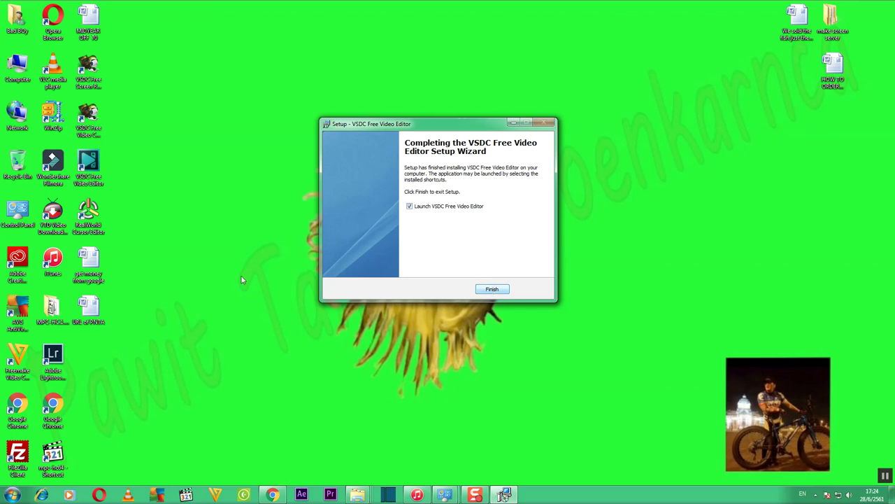
pyautogui.click(410, 206)
pyautogui.click(493, 290)
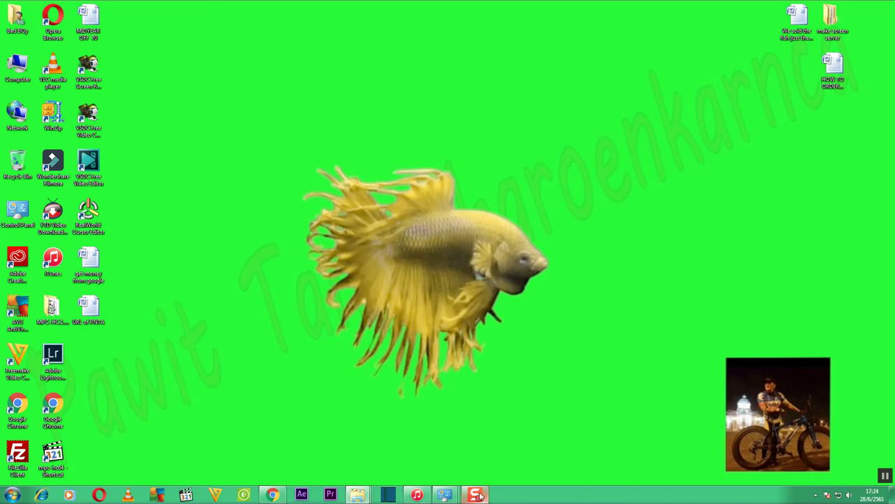
pyautogui.moveTo(480, 495)
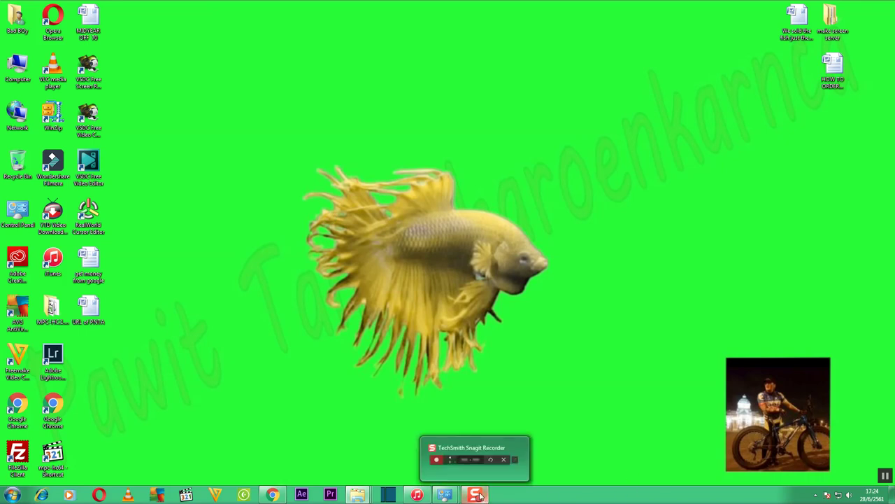